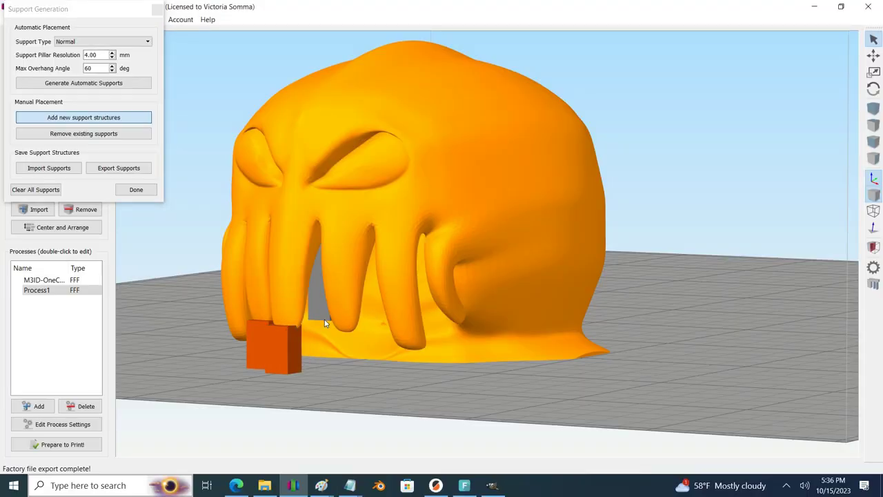
Step: Place one more support pillar under a tentacle, then view the head from the side
click(349, 324)
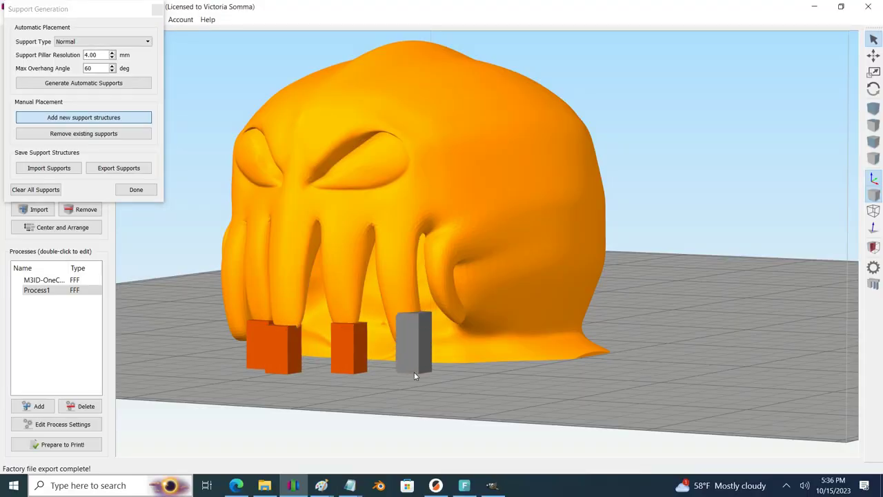
drag(536, 418, 463, 432)
scroll(463, 432, up, 3)
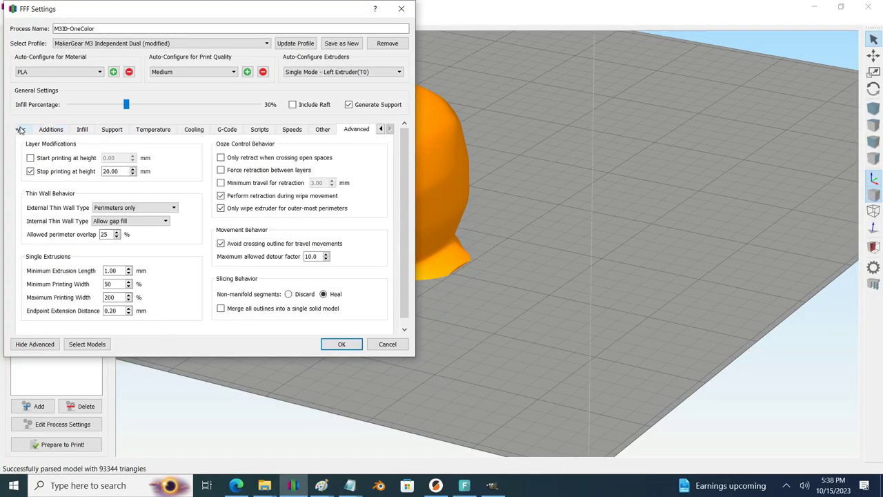
Step: Show the Layer settings with 5 outline/perimeter shells, then bring up the head model's actions menu
click(24, 129)
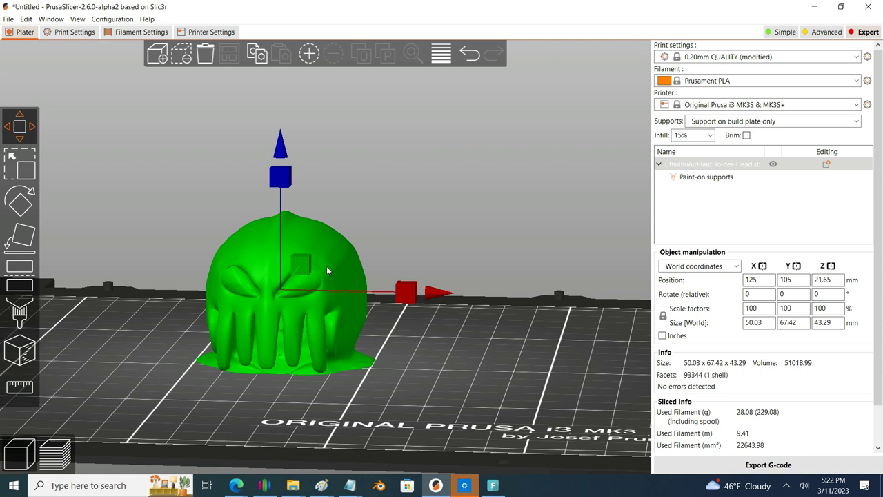
right_click(327, 266)
mouse_move(455, 376)
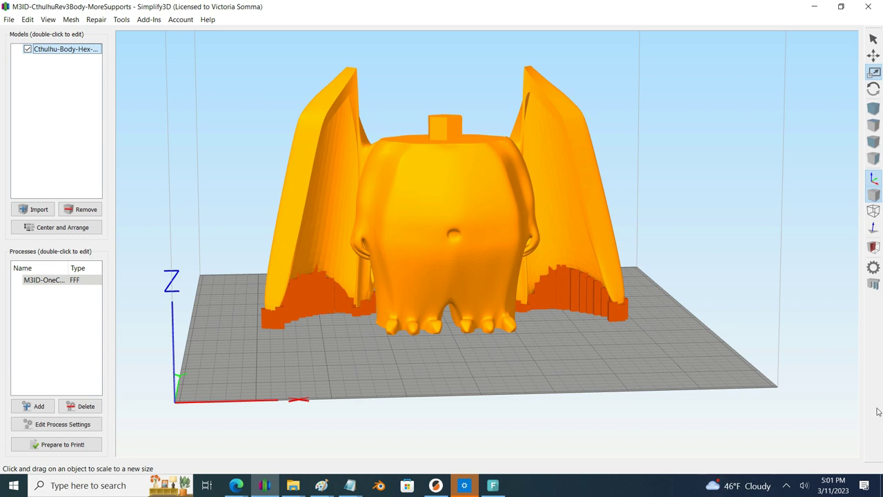
Step: Set Support Pillar Resolution to 4.00 mm and begin adding support pillars manually
click(873, 284)
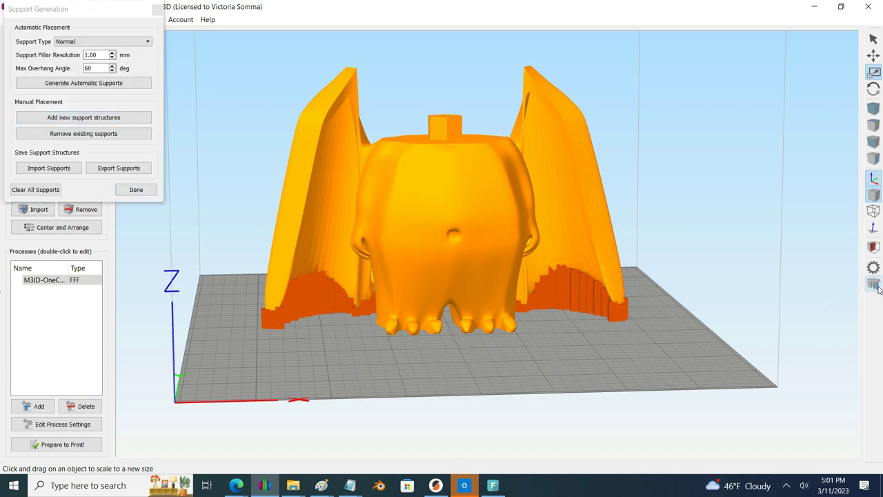
double_click(87, 54)
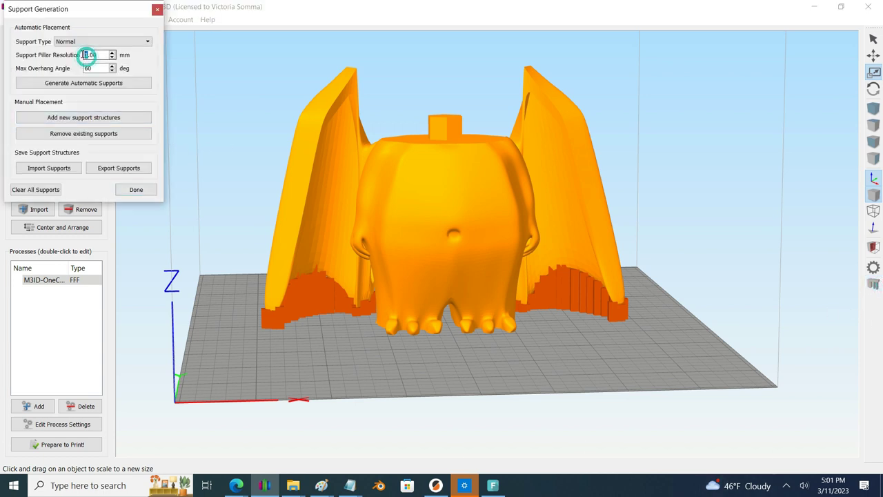
text(4)
click(79, 117)
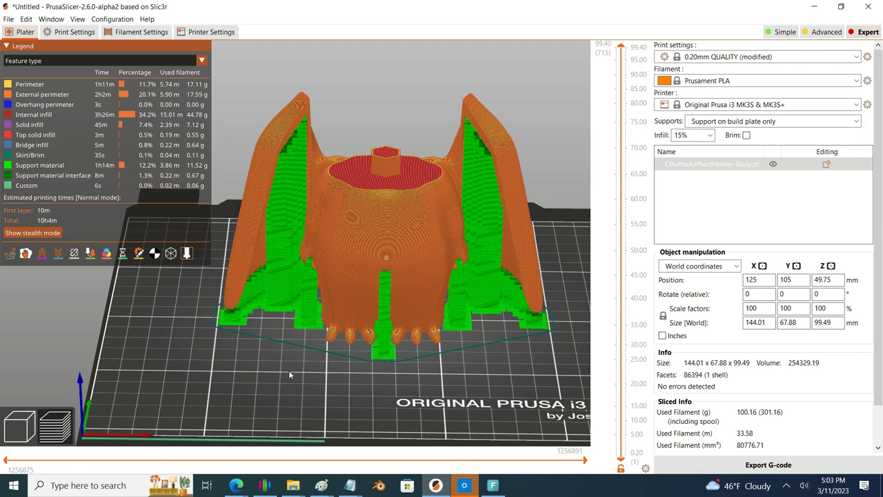
drag(442, 371, 368, 325)
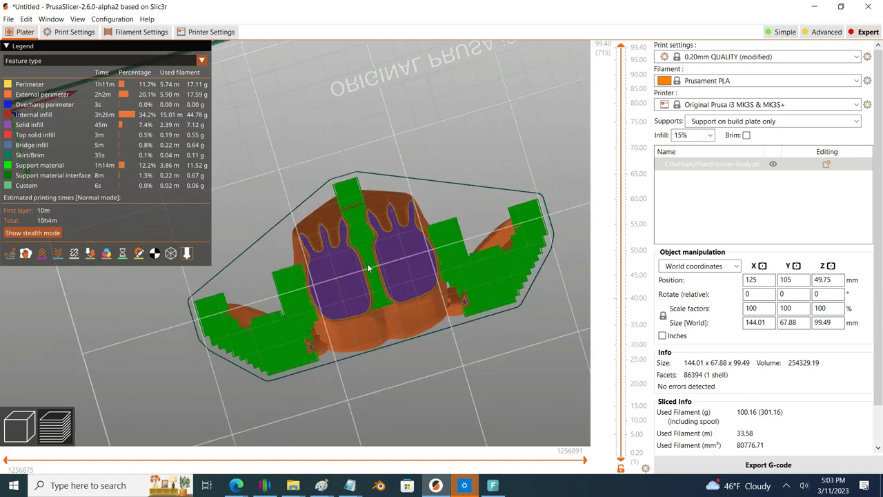
mouse_move(371, 269)
mouse_down()
mouse_move(370, 336)
mouse_move(352, 280)
mouse_up()
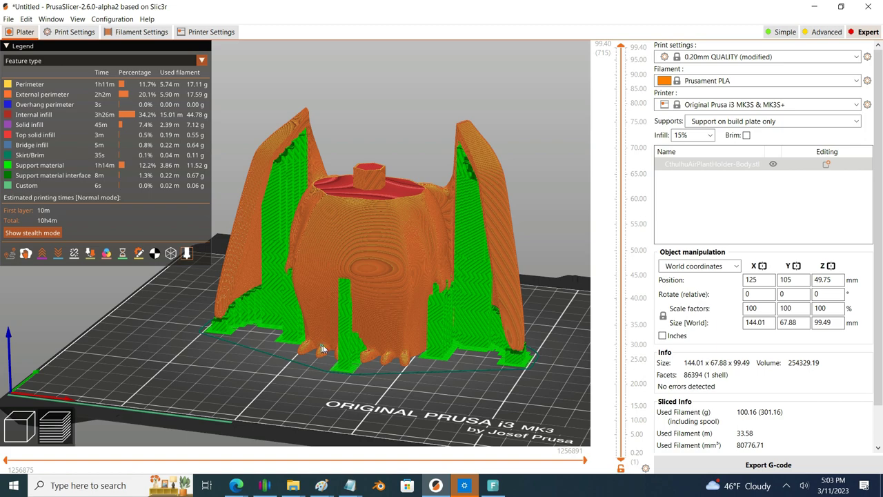
drag(324, 345, 345, 350)
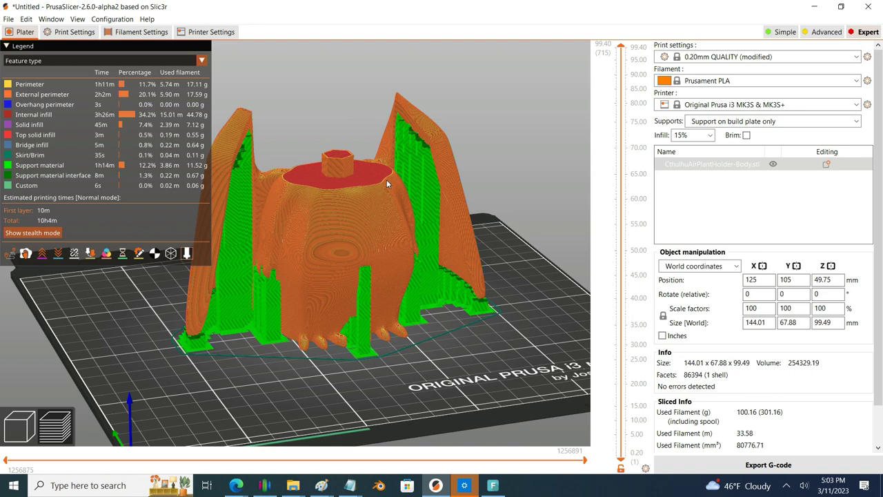
drag(336, 389, 276, 359)
click(66, 33)
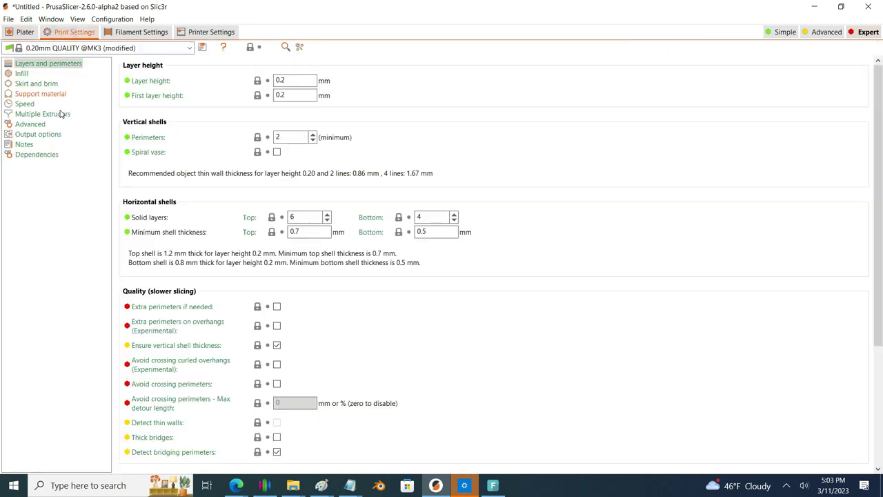
click(38, 96)
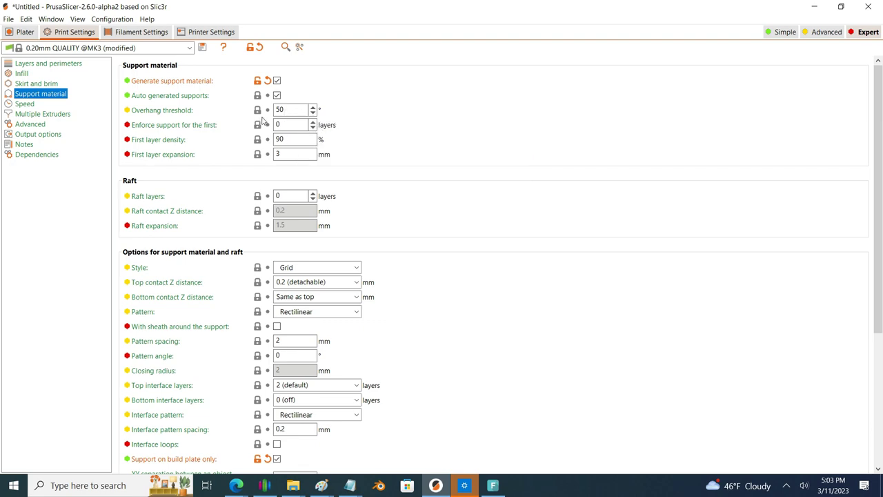
click(23, 32)
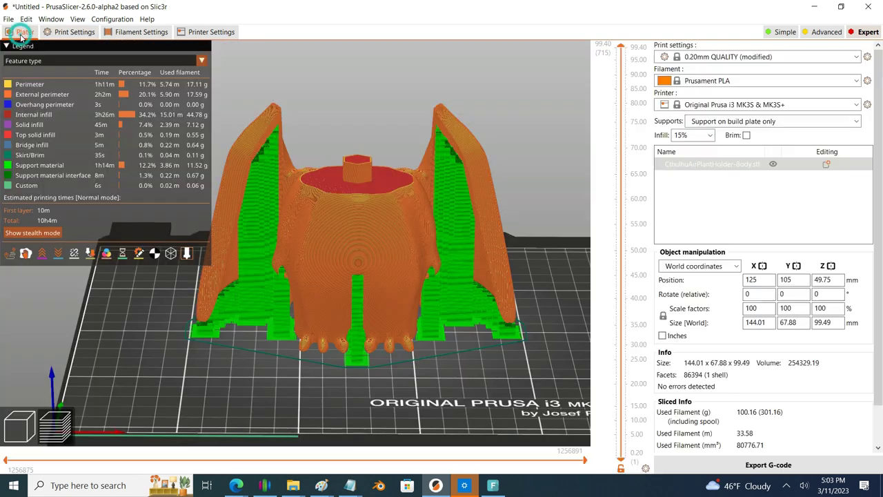
Step: Paint enforced supports on the body's belly and both wing tips
click(19, 418)
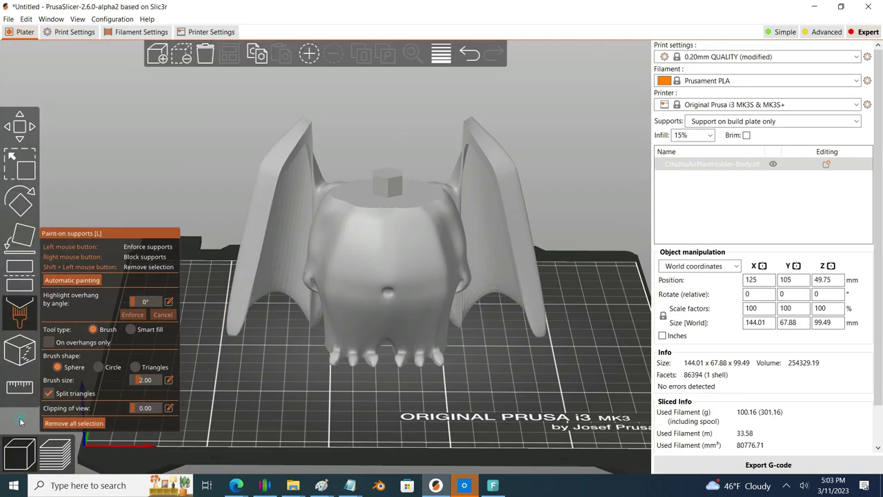
click(17, 314)
click(16, 316)
drag(394, 291, 392, 298)
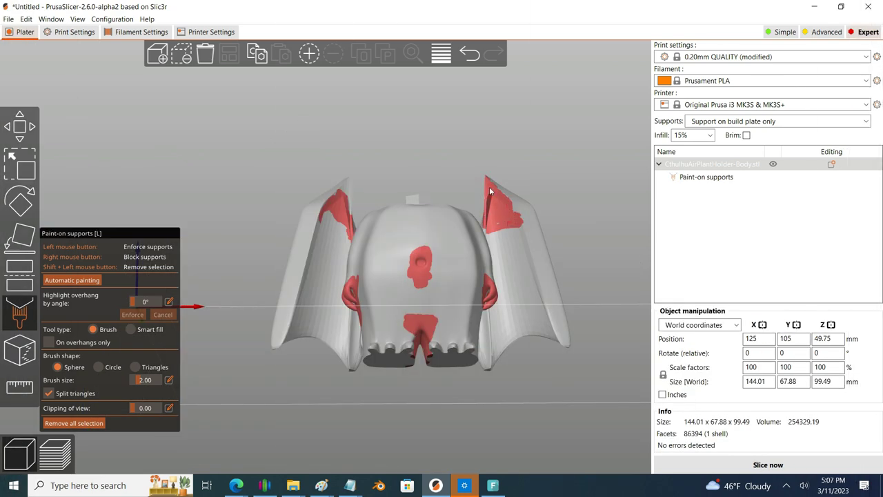
mouse_move(490, 187)
mouse_down()
mouse_move(491, 225)
mouse_move(358, 186)
mouse_move(351, 216)
mouse_move(320, 209)
mouse_up()
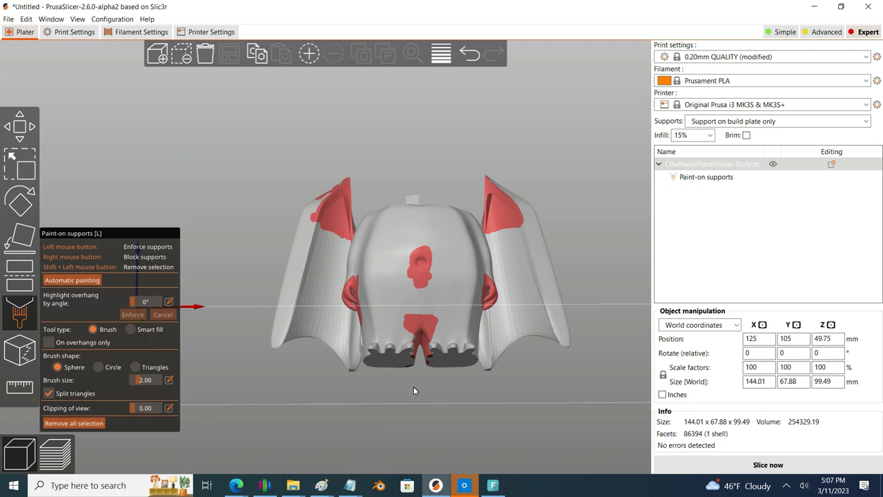
Step: Return to a straight-on view and re-slice the body with Ctrl+R
mouse_move(425, 387)
mouse_down()
mouse_move(404, 402)
mouse_move(444, 356)
mouse_move(314, 309)
mouse_move(283, 322)
mouse_up()
key(1)
key(ctrl+r)
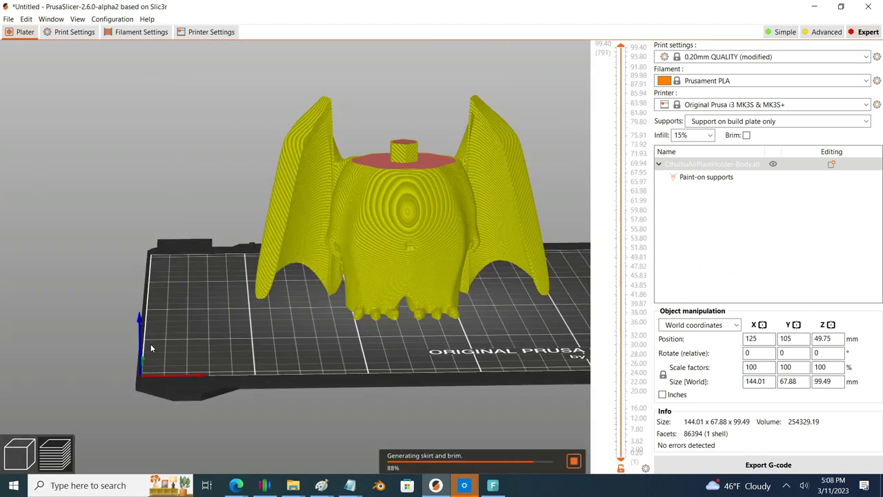
Step: Inspect the re-sliced body down to its first layer, then show all layers again
drag(151, 348, 262, 367)
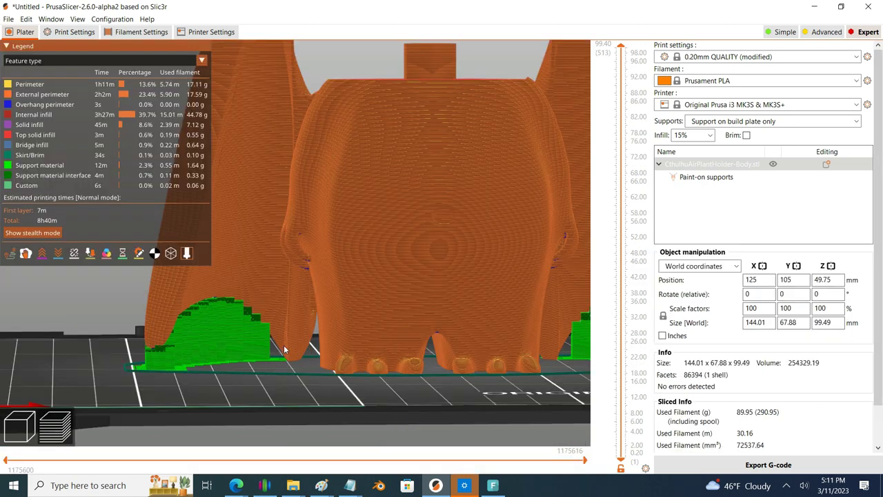
key(1)
click(623, 458)
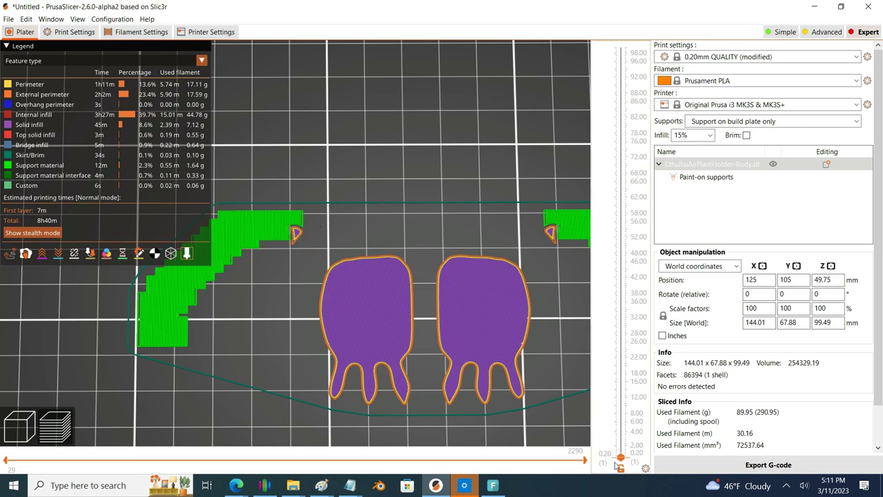
drag(619, 461, 623, 392)
Step: Block supports on the bottom corners of the left and right wings
click(19, 431)
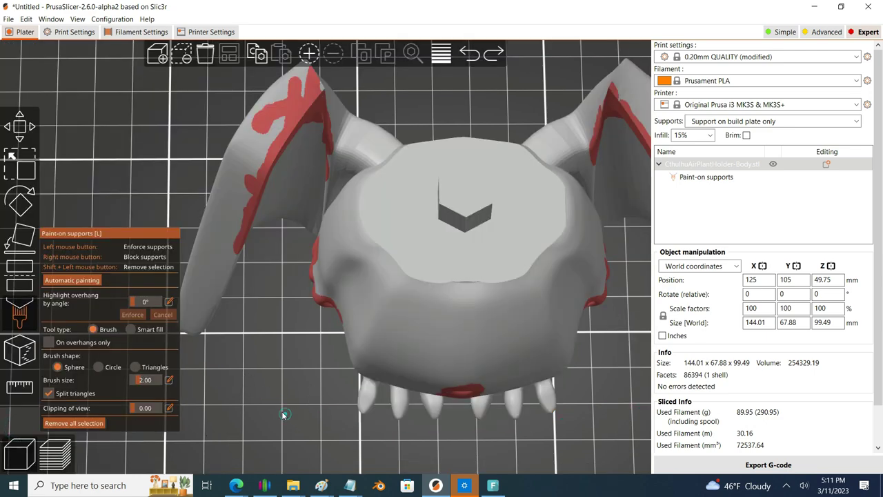
mouse_move(285, 413)
mouse_down()
mouse_move(280, 359)
mouse_move(308, 372)
mouse_up()
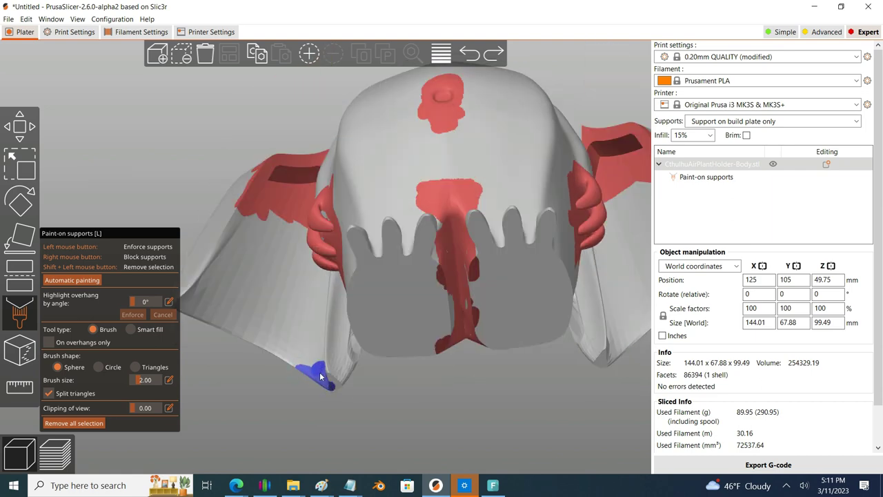
mouse_move(319, 376)
right_down()
mouse_move(352, 362)
mouse_move(338, 363)
right_up()
right_drag(594, 344, 609, 349)
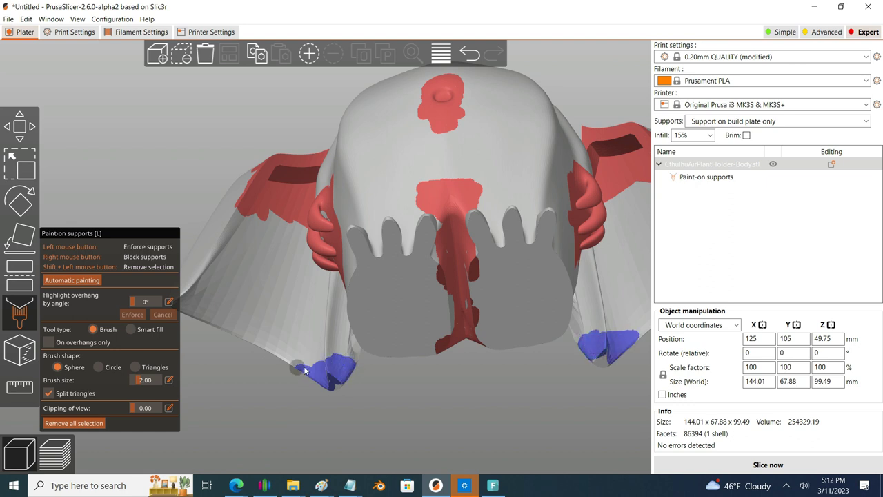
drag(431, 420, 481, 419)
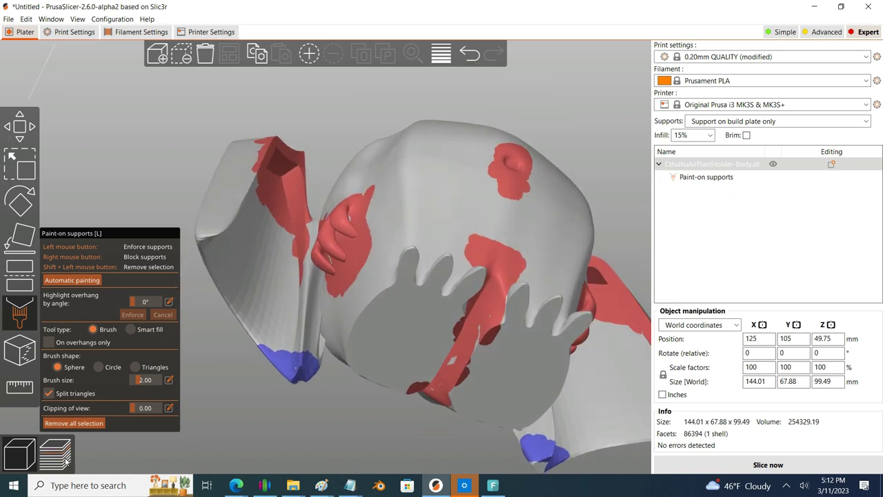
drag(359, 438, 427, 374)
key(ctrl+r)
key(1)
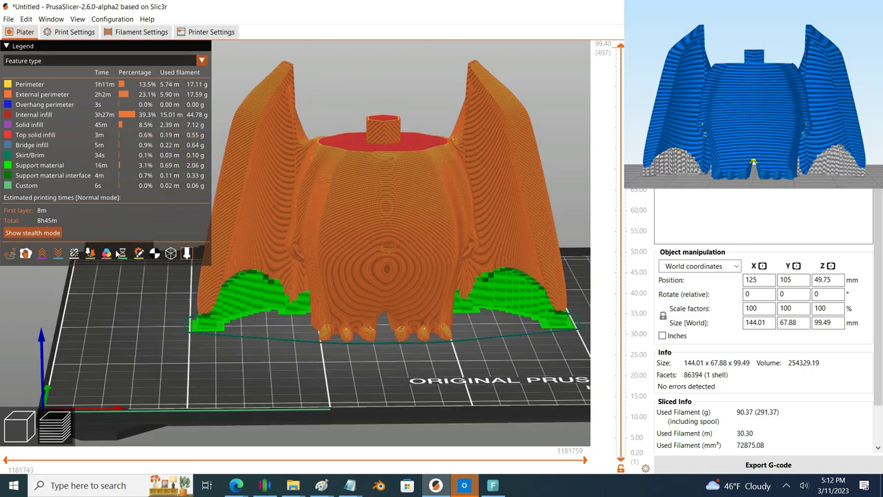
click(5, 18)
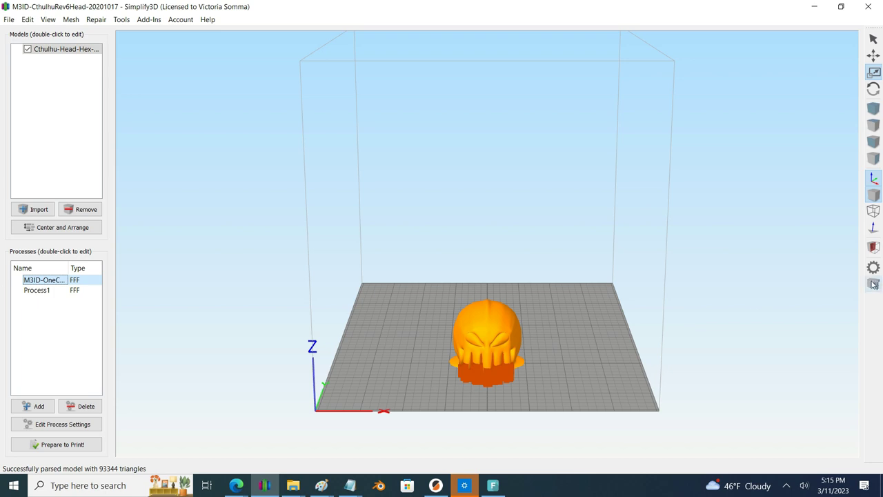
Step: Orbit around the Cthulhu head and its orange tentacle supports, resetting to the default view
drag(587, 349, 353, 316)
drag(381, 380, 529, 196)
scroll(513, 217, up, 5)
drag(492, 254, 444, 197)
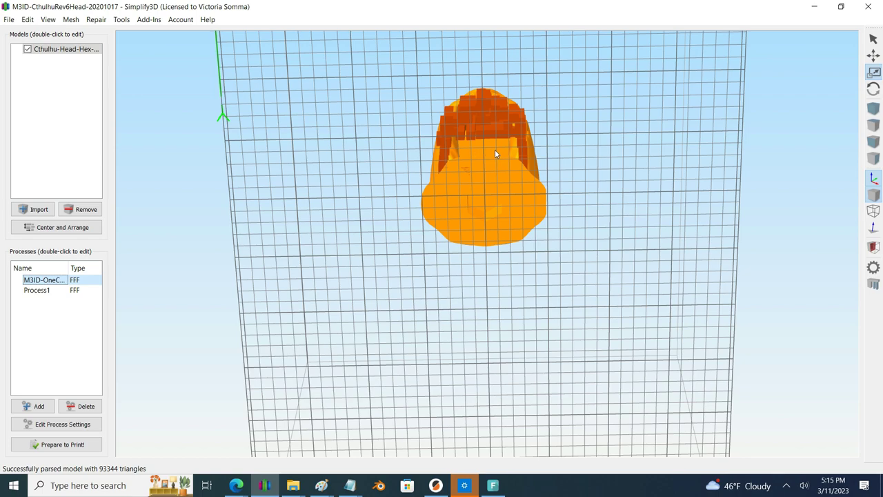
drag(595, 227, 506, 152)
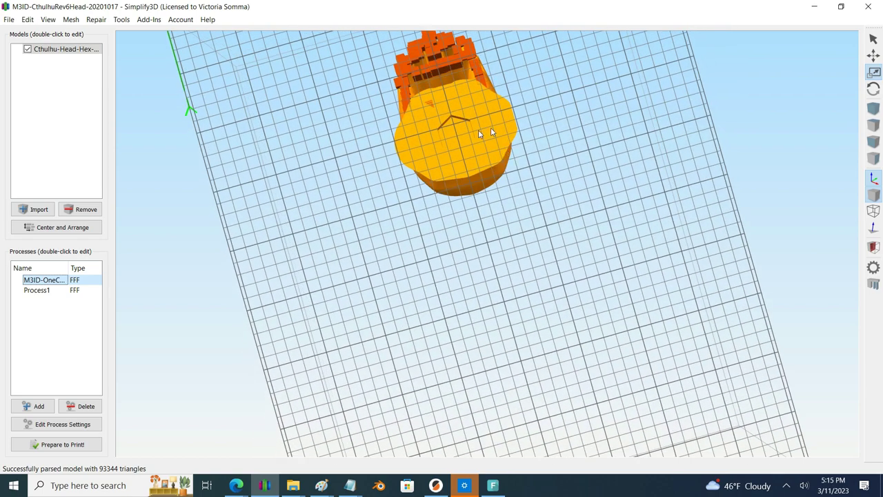
key(ctrl+0)
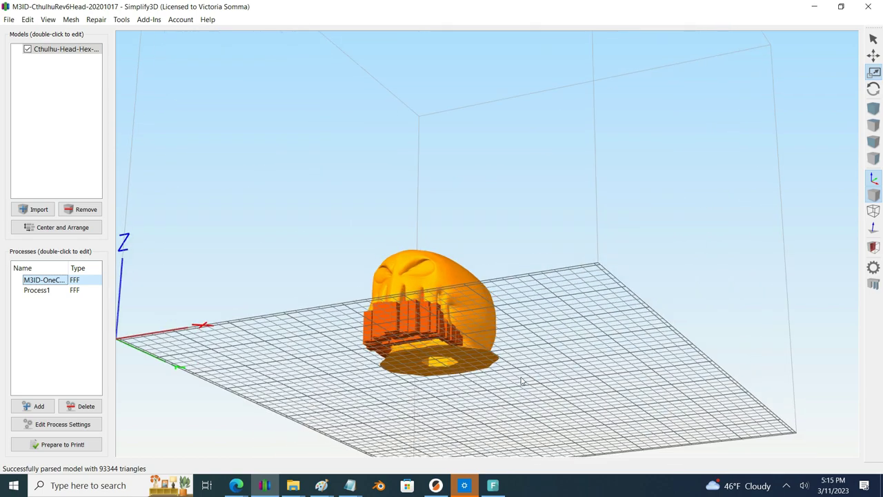
drag(475, 380, 308, 444)
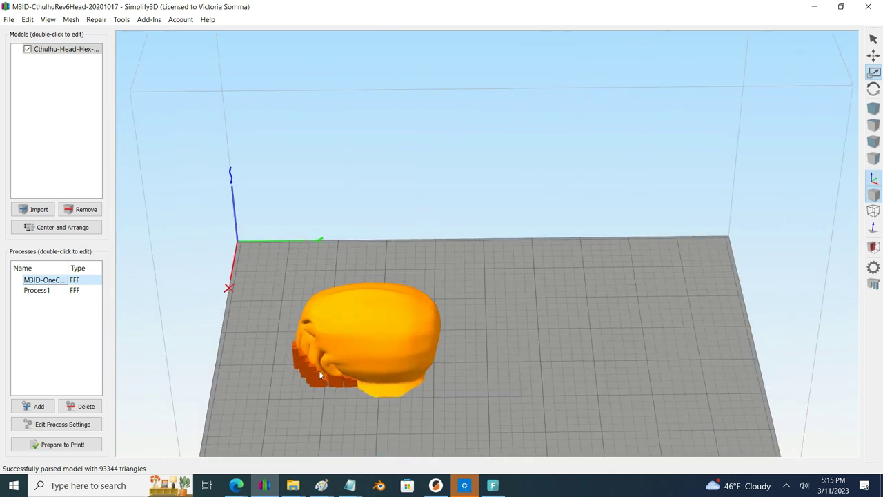
Step: Slice the head with both processes selected and show all its layers
click(39, 445)
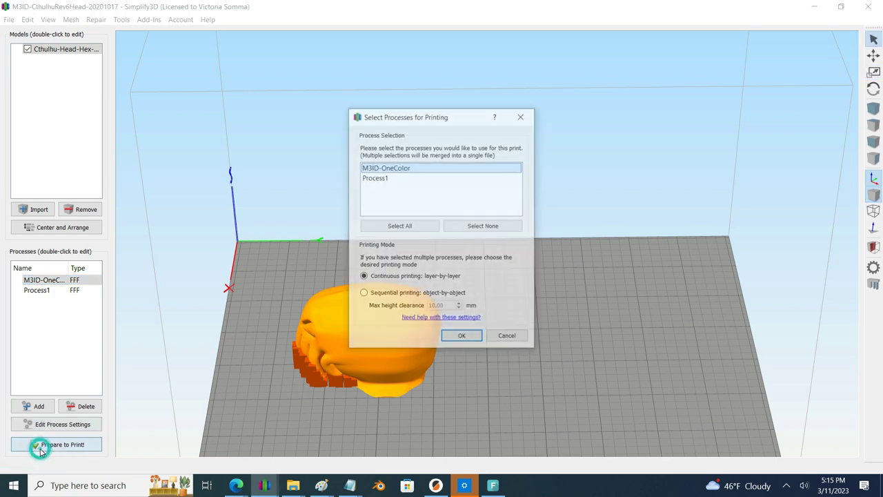
click(399, 227)
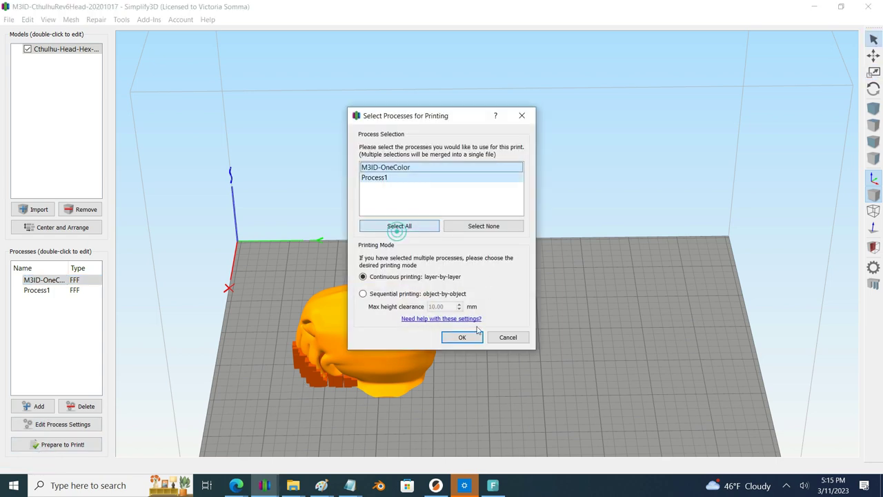
click(476, 337)
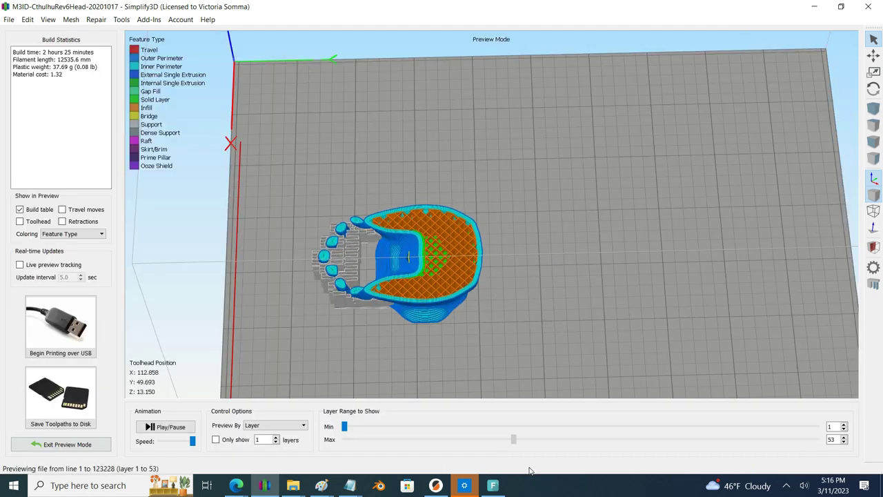
drag(513, 439, 817, 439)
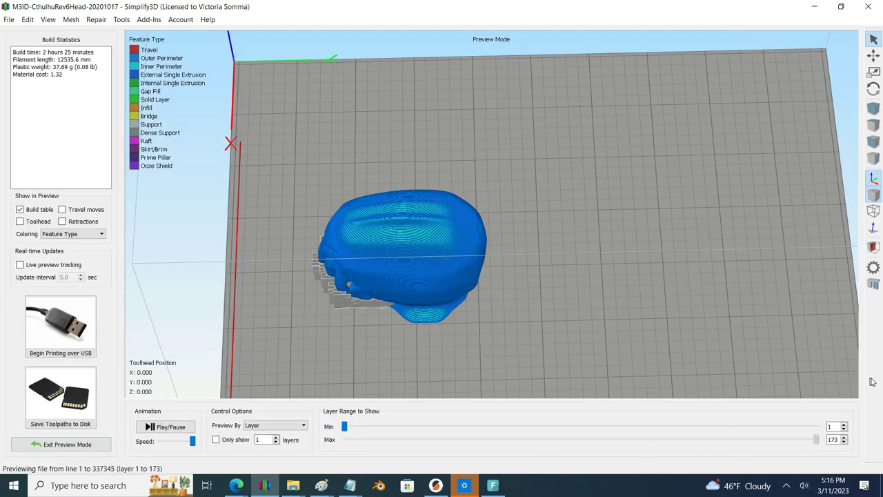
Step: Colour the preview by Current Process, then exit preview mode
click(92, 235)
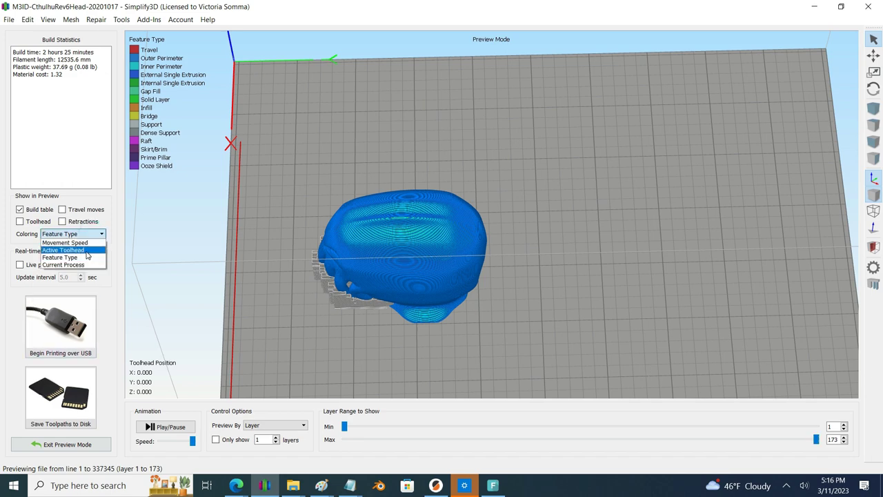
click(87, 266)
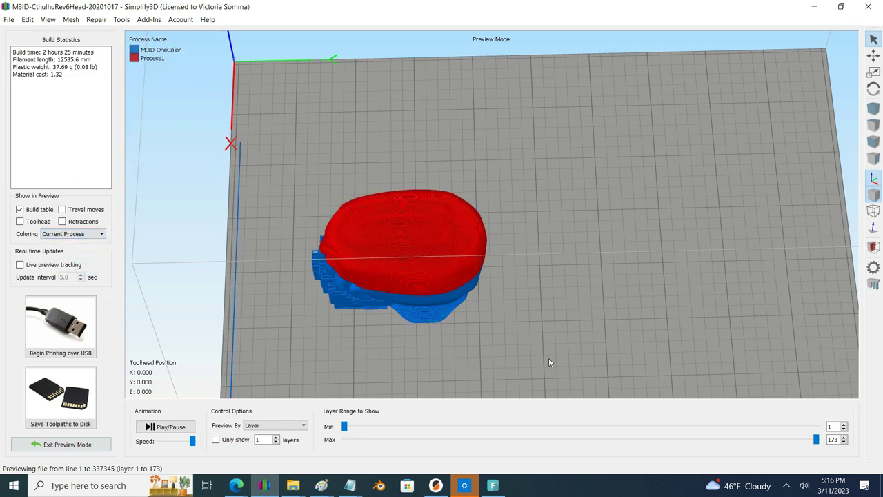
drag(548, 357, 517, 319)
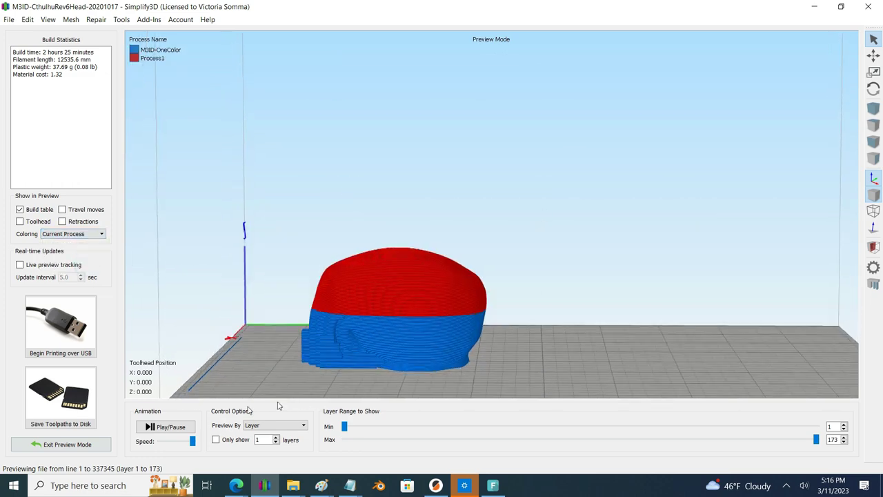
click(39, 445)
Step: Briefly open and close the M3ID-OneColor settings, then rotate around the head
click(87, 427)
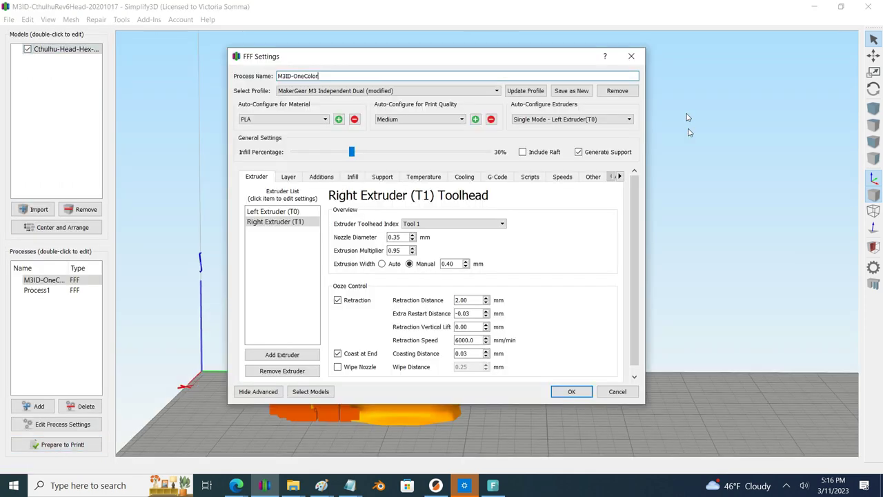
click(631, 56)
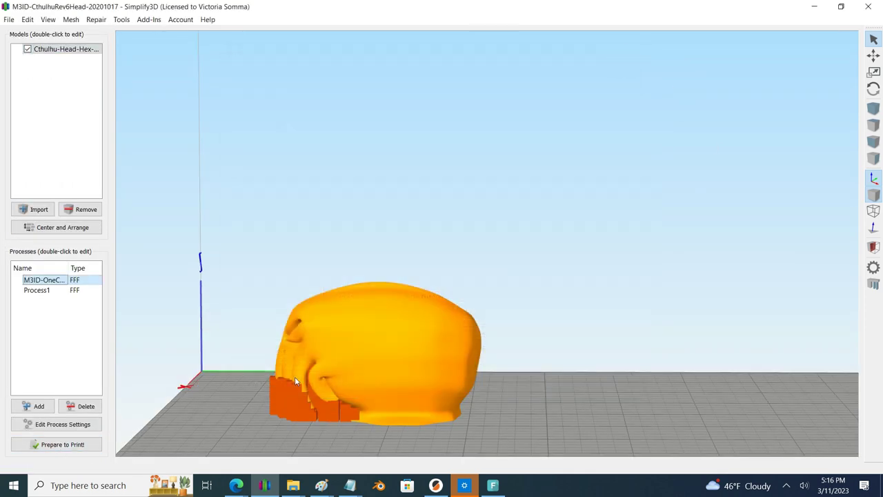
scroll(351, 381, down, 3)
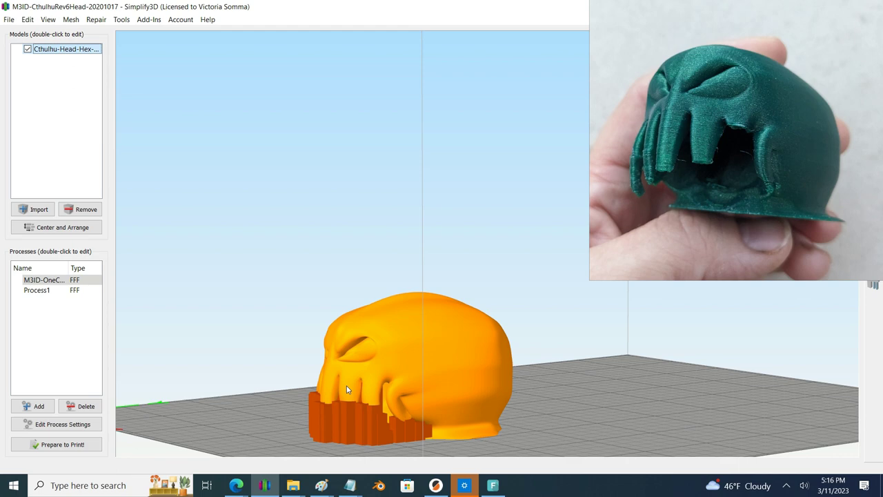
drag(590, 364, 415, 405)
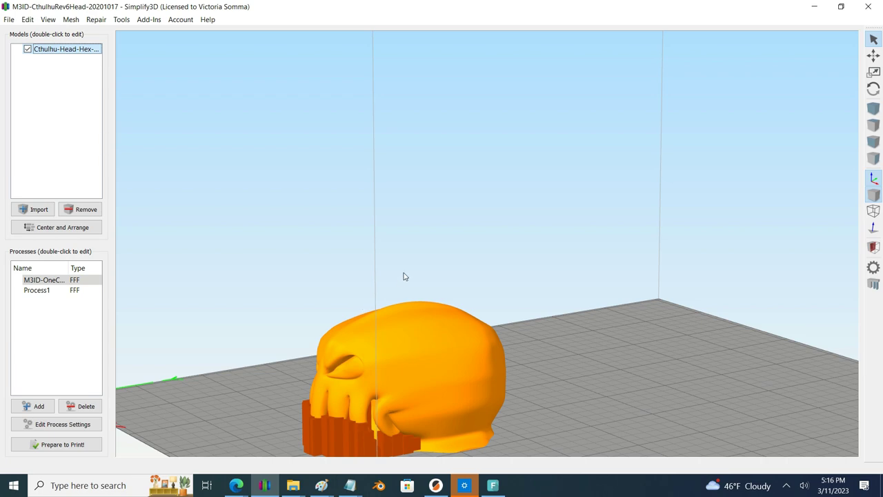
Step: Check M3ID-OneColor's 20 mm stop-printing height and 5 perimeter shells, then cancel
double_click(44, 279)
click(619, 175)
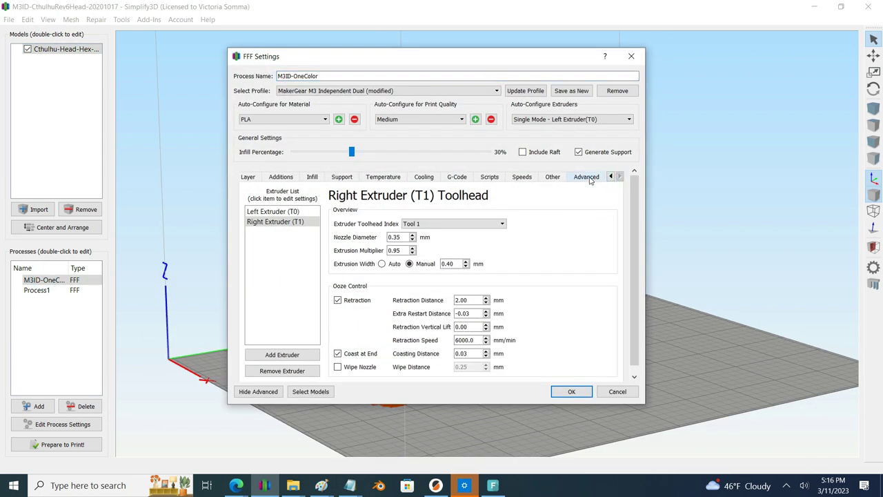
click(587, 176)
double_click(341, 218)
click(247, 177)
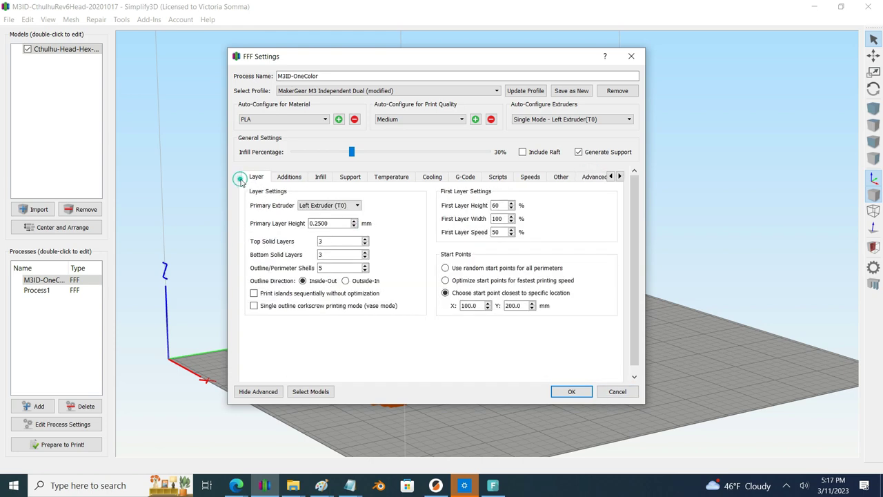
double_click(322, 268)
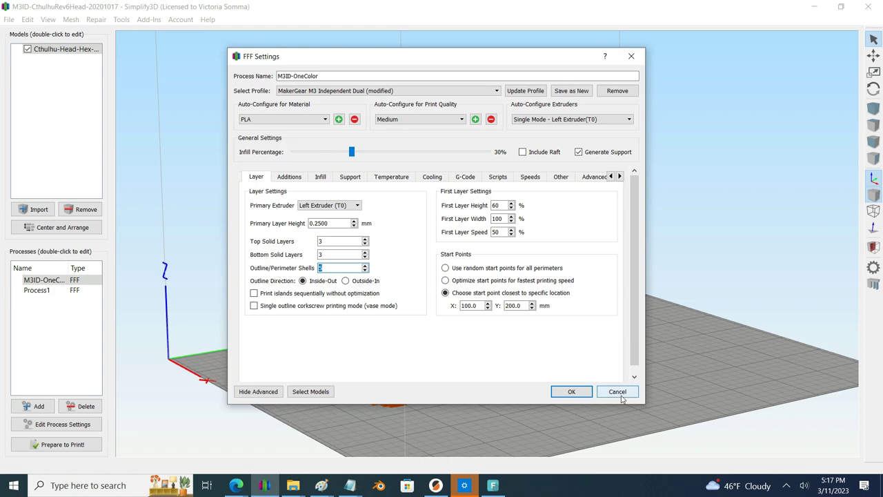
click(617, 392)
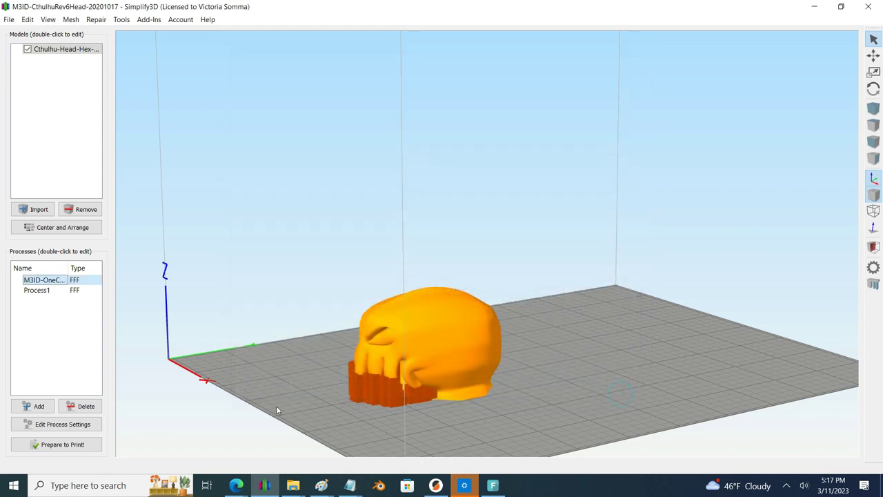
Step: Check Process1's 3 perimeter shells in its Layer settings, then cancel
click(41, 290)
double_click(50, 290)
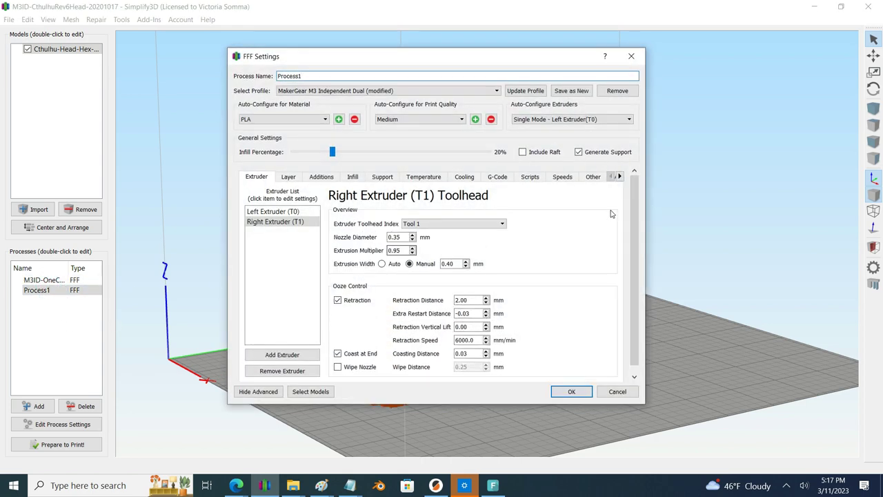
click(285, 177)
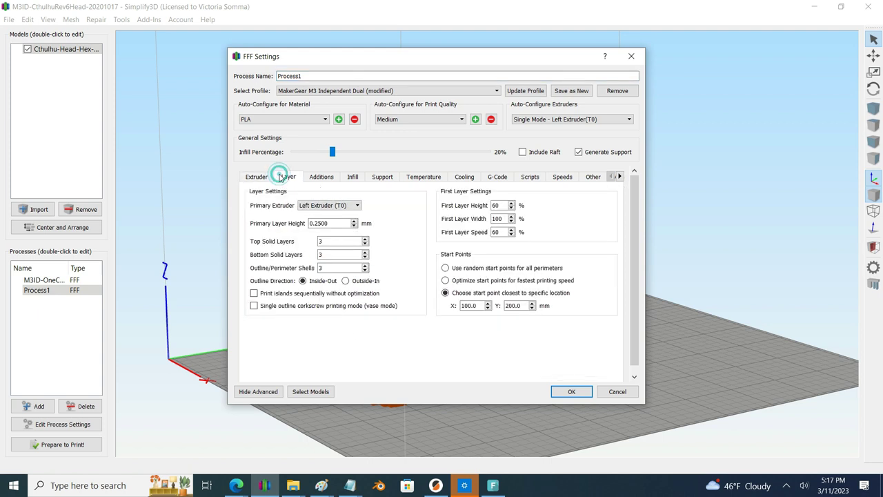
click(331, 268)
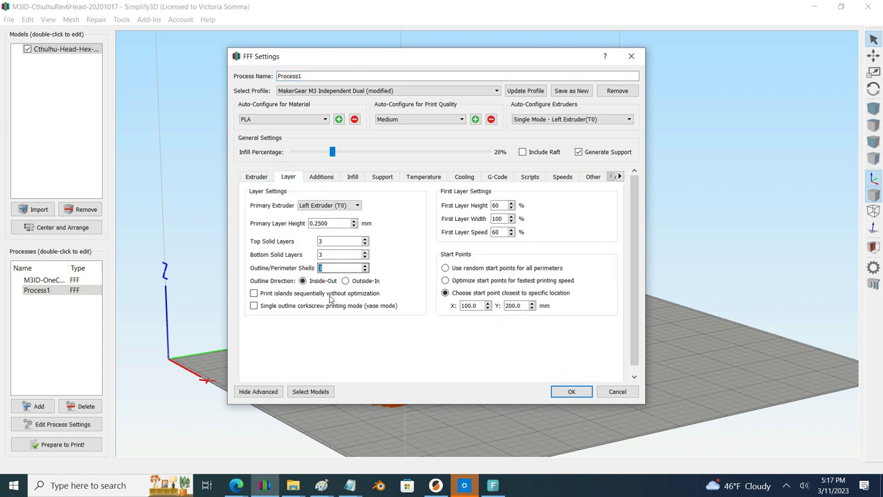
click(616, 391)
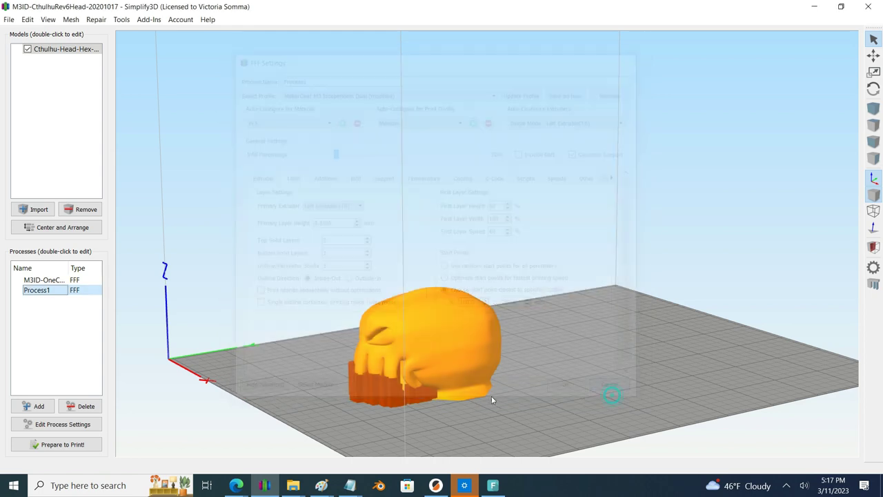
scroll(335, 403, up, 5)
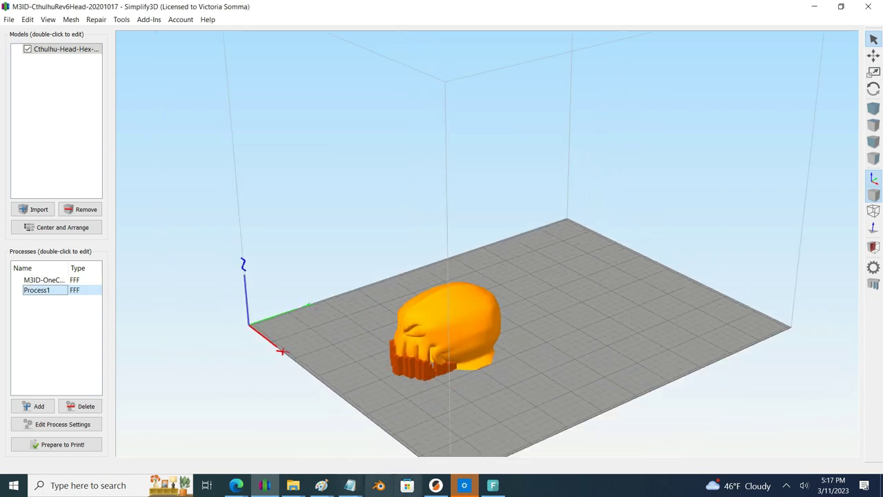
Step: In PrusaSlicer, paint a ring of enforced supports around the head's hexagonal hole
click(436, 485)
scroll(500, 355, up, 4)
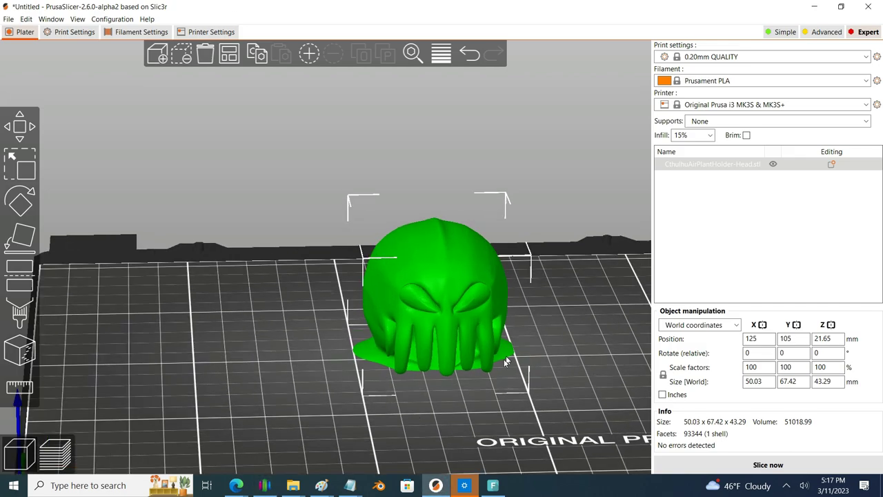
right_drag(500, 293, 390, 329)
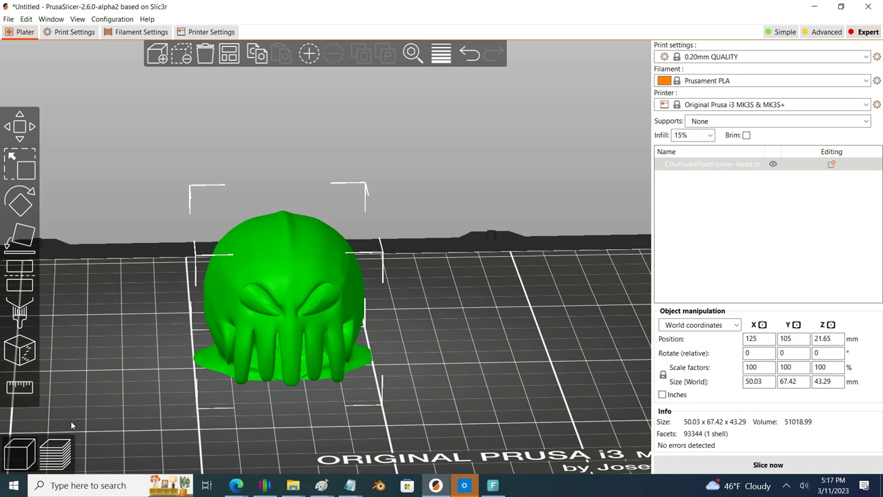
click(19, 312)
mouse_move(487, 311)
mouse_down()
mouse_move(492, 277)
mouse_move(492, 287)
mouse_up()
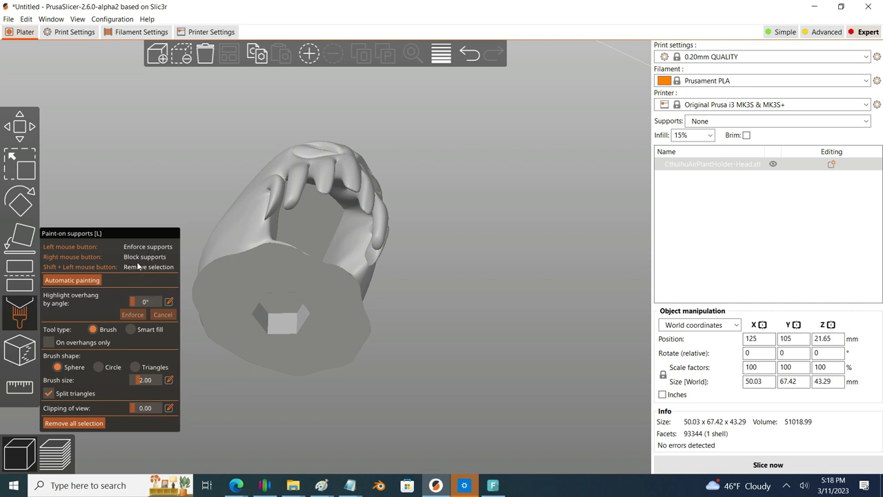
drag(482, 338, 485, 315)
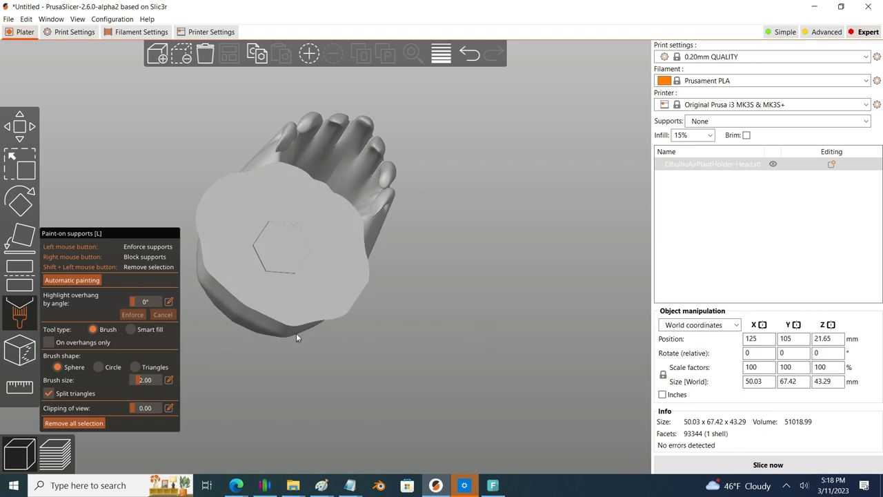
mouse_move(269, 236)
mouse_down()
mouse_move(277, 230)
mouse_move(296, 255)
mouse_move(261, 248)
mouse_move(317, 200)
mouse_up()
Step: Block supports on the tentacle tips from two viewing angles
mouse_move(331, 191)
right_down()
mouse_move(354, 181)
mouse_move(397, 186)
right_up()
mouse_move(414, 207)
mouse_down()
mouse_move(463, 247)
mouse_move(221, 273)
mouse_up()
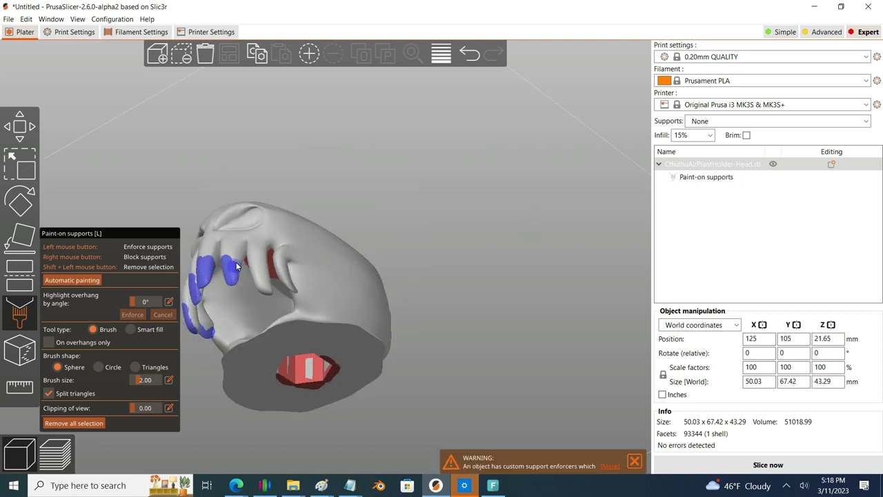
drag(428, 289, 454, 289)
mouse_move(454, 289)
right_down()
mouse_move(404, 308)
mouse_move(435, 260)
mouse_move(456, 259)
mouse_move(439, 216)
right_up()
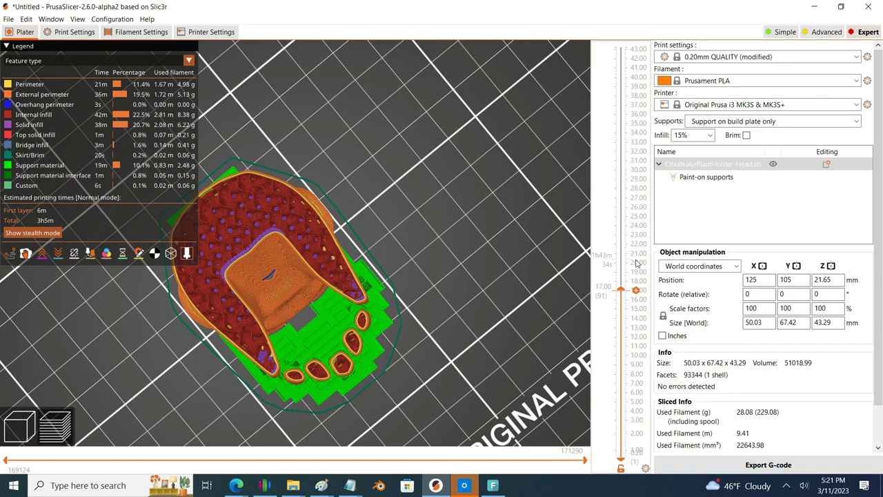
Step: Step through the sliced layers in the preview up to 17.60 and view the full model
scroll(619, 239, up, 1)
mouse_move(622, 289)
mouse_down()
mouse_move(625, 47)
mouse_move(626, 393)
mouse_move(613, 296)
mouse_move(623, 52)
mouse_up()
drag(414, 173, 359, 104)
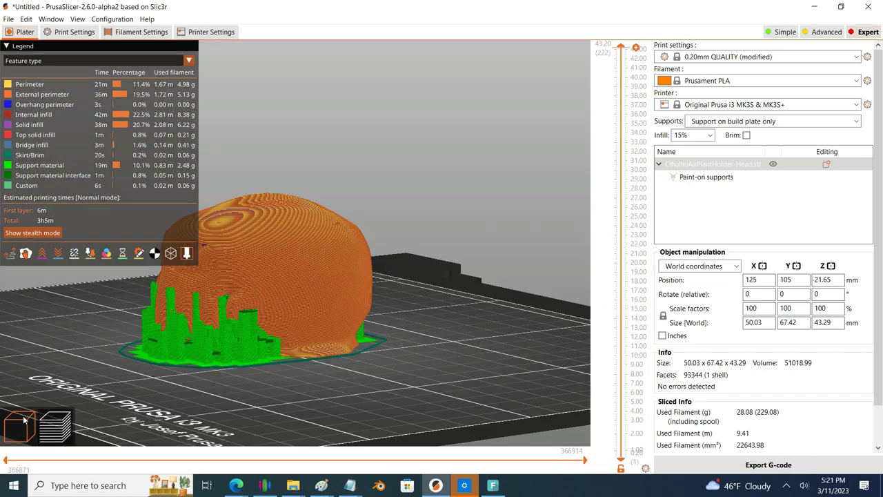
Step: Return to the 3D editor, close support painting with the Move tool, and view the head's other side
click(20, 425)
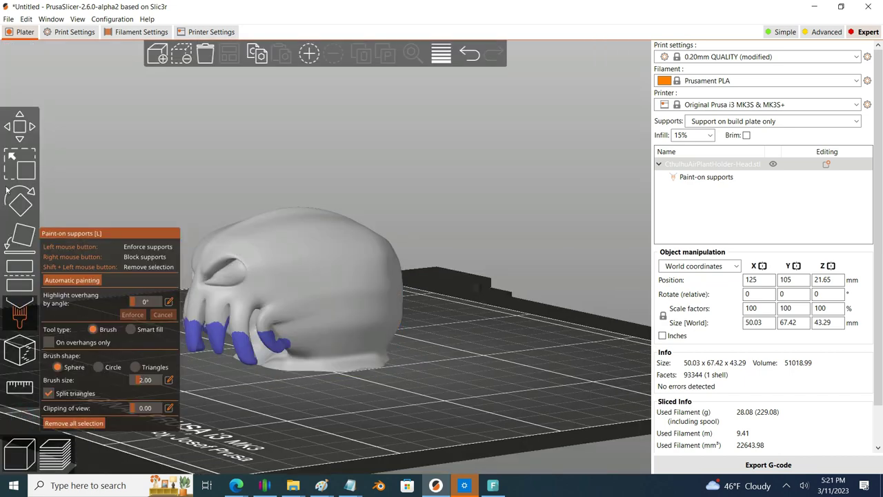
click(19, 127)
drag(190, 399, 340, 370)
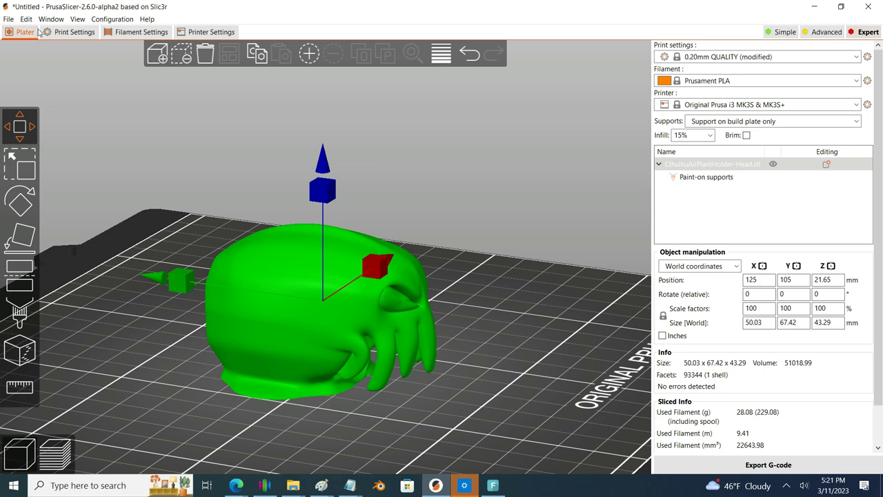
click(69, 32)
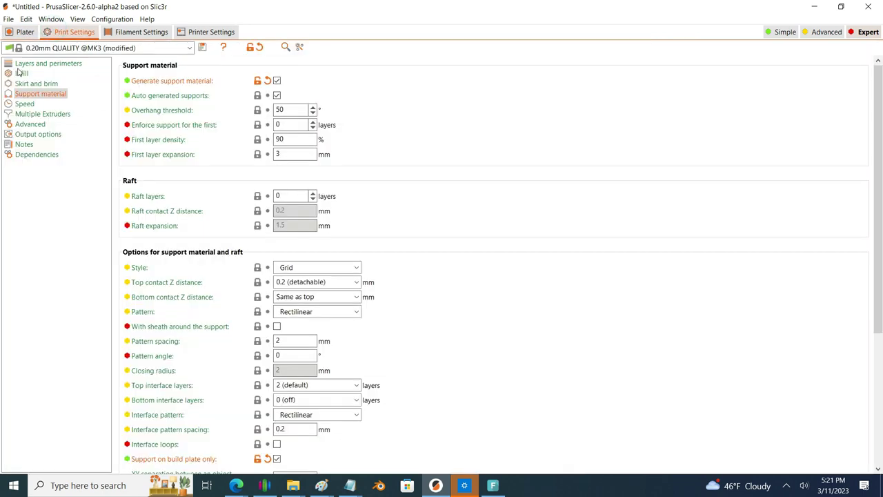
click(22, 64)
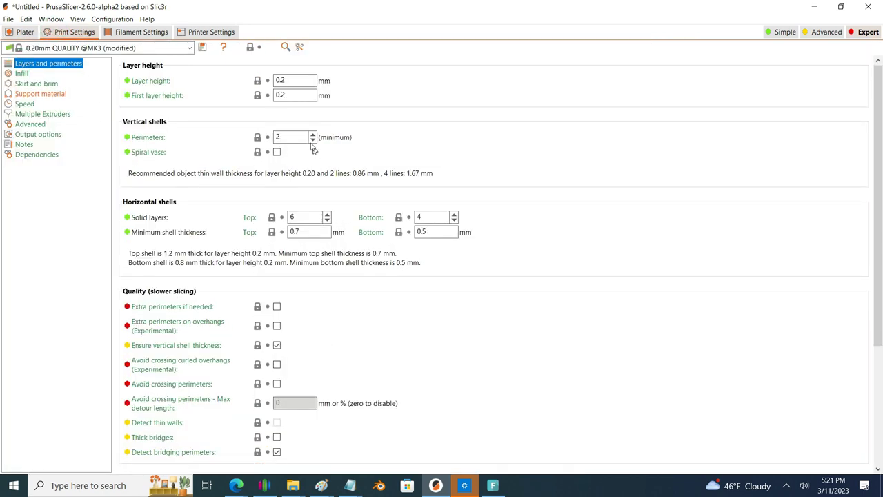
click(23, 32)
drag(468, 362, 268, 304)
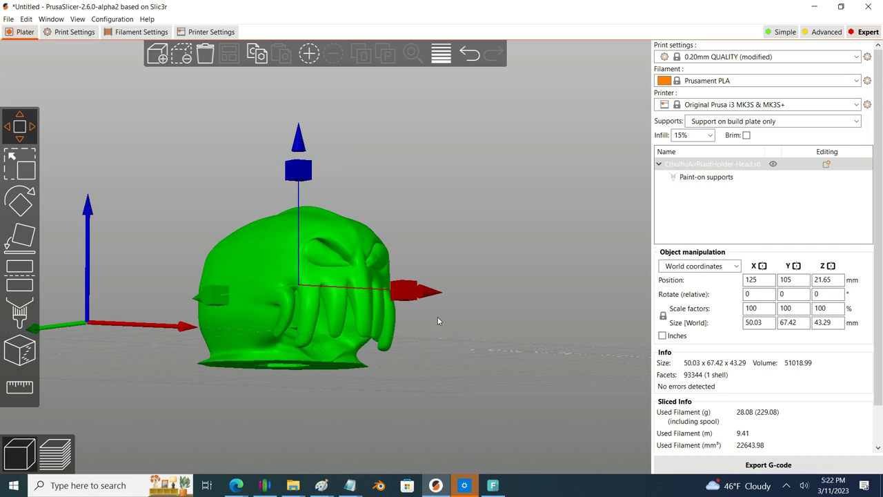
Step: Add a Box modifier to the Cthulhu head from its right-click menu
drag(438, 319, 296, 340)
right_click(327, 266)
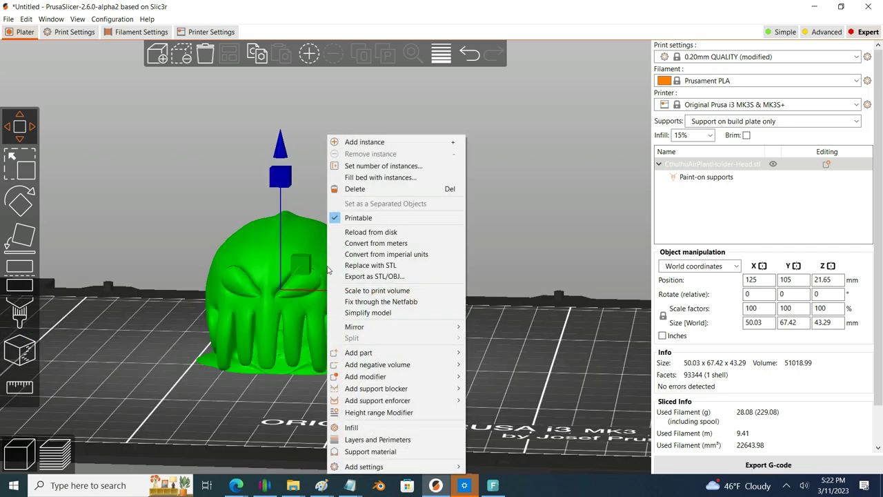
mouse_move(350, 378)
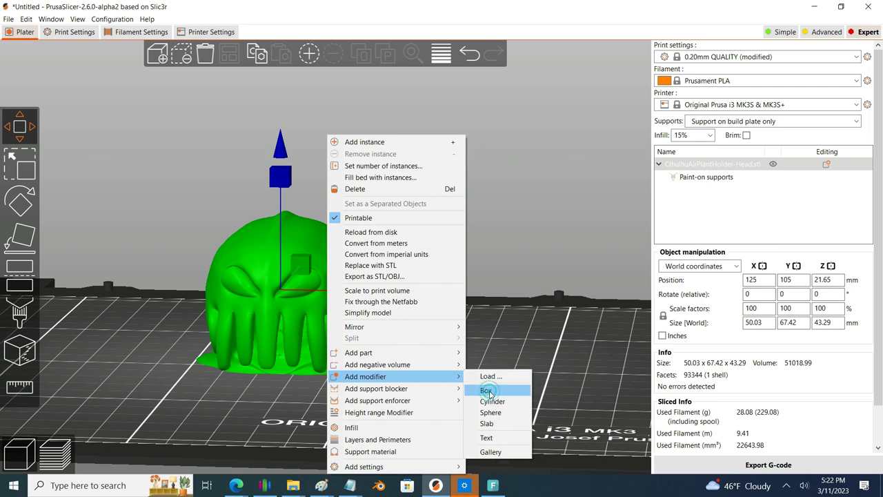
click(487, 391)
drag(467, 400, 468, 440)
drag(553, 377, 457, 356)
Step: Scale the box modifier to 88.18 mm wide across the head
click(21, 171)
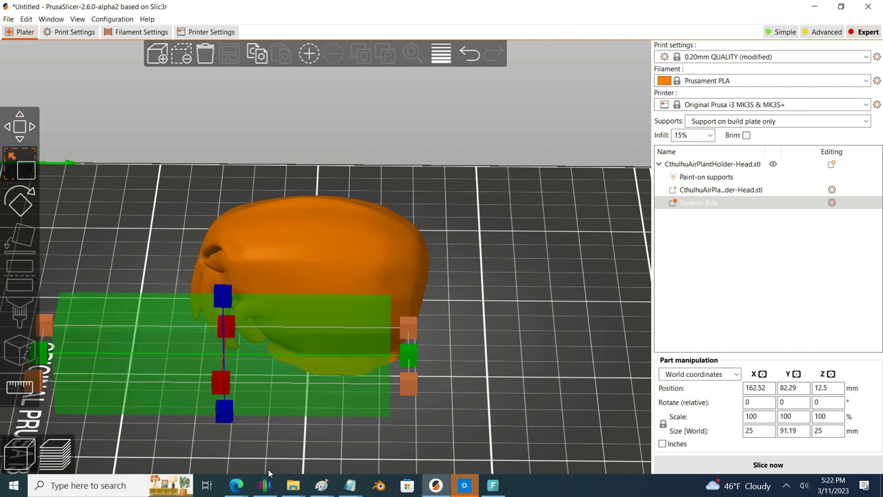
drag(276, 472, 217, 341)
drag(444, 270, 431, 284)
Step: Slide the box left under the tentacles, check it from the front, and deselect it
click(17, 127)
drag(607, 336, 497, 340)
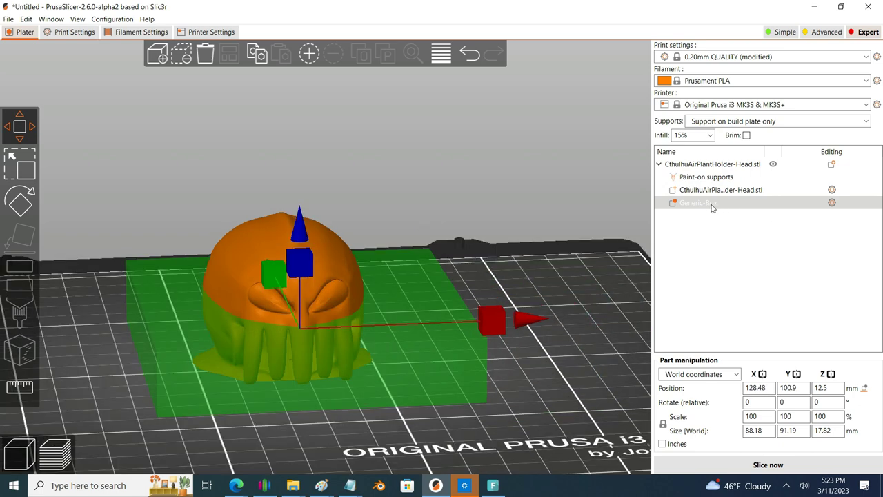
drag(528, 405, 523, 390)
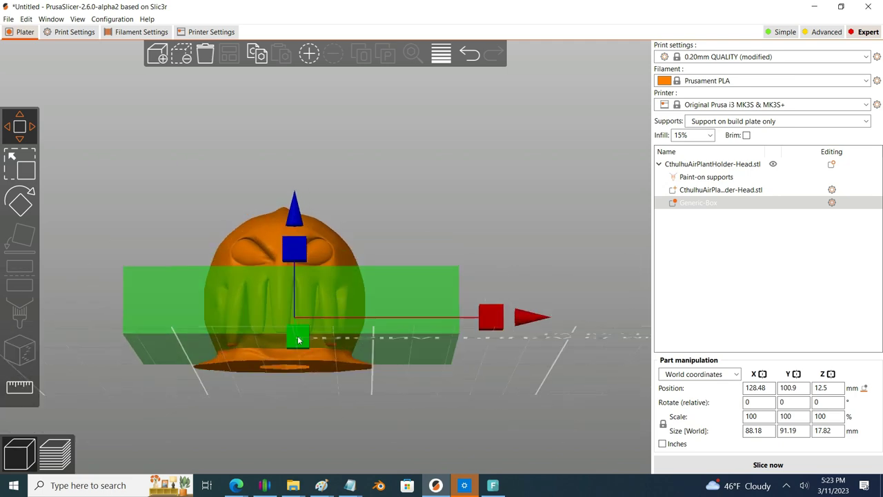
drag(298, 337, 382, 414)
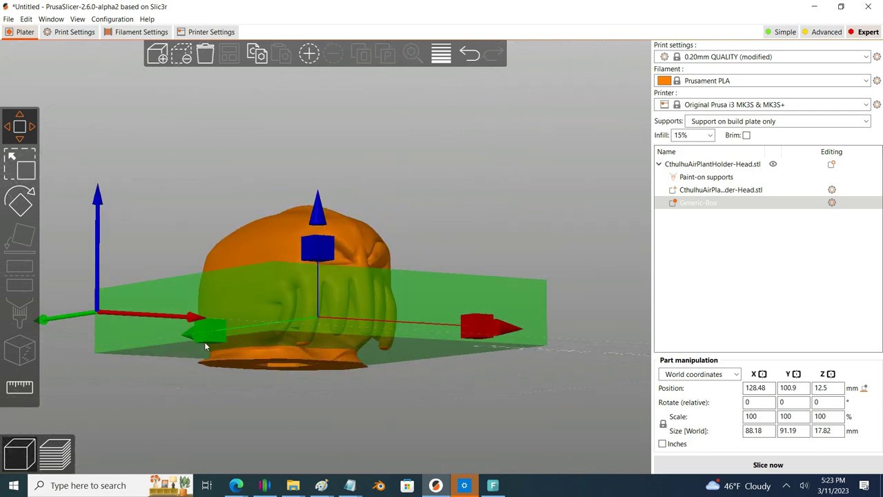
drag(313, 249, 316, 259)
drag(429, 428, 250, 374)
drag(325, 361, 333, 395)
key(1)
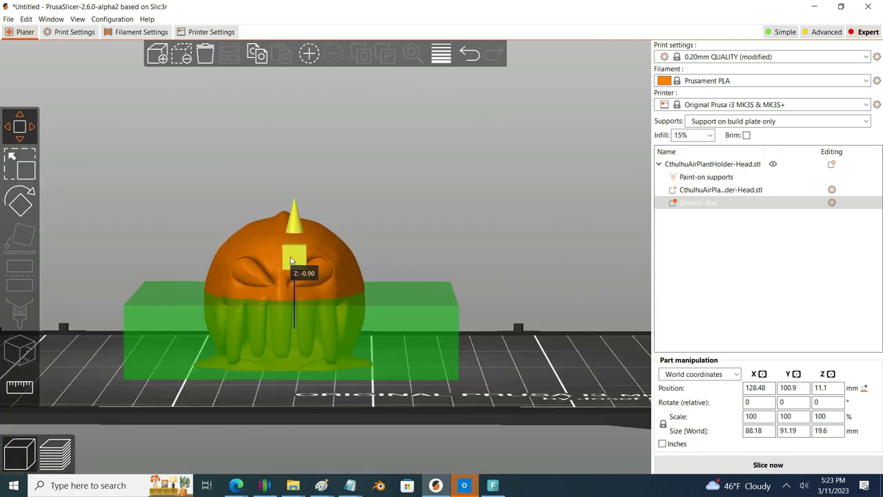
click(457, 434)
mouse_move(457, 434)
mouse_down()
mouse_move(466, 414)
mouse_move(462, 427)
mouse_up()
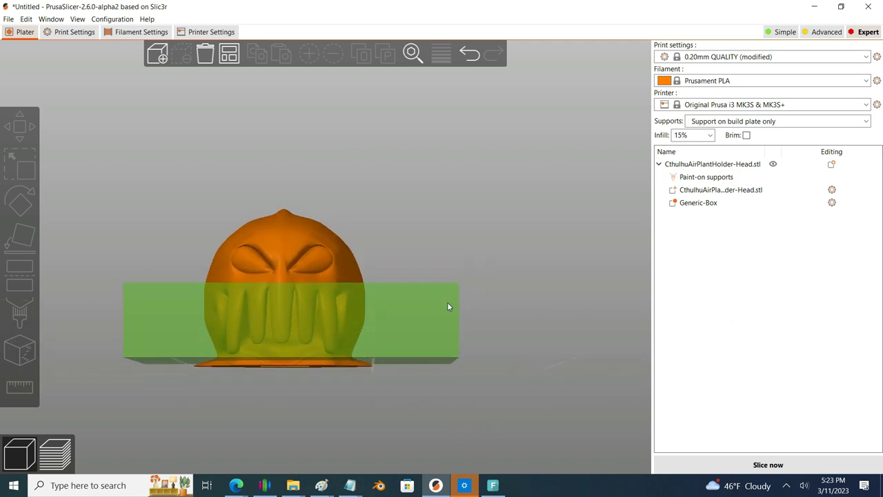
Step: Add Layers and Perimeters settings to Generic-Box and set Perimeters to 5
click(832, 202)
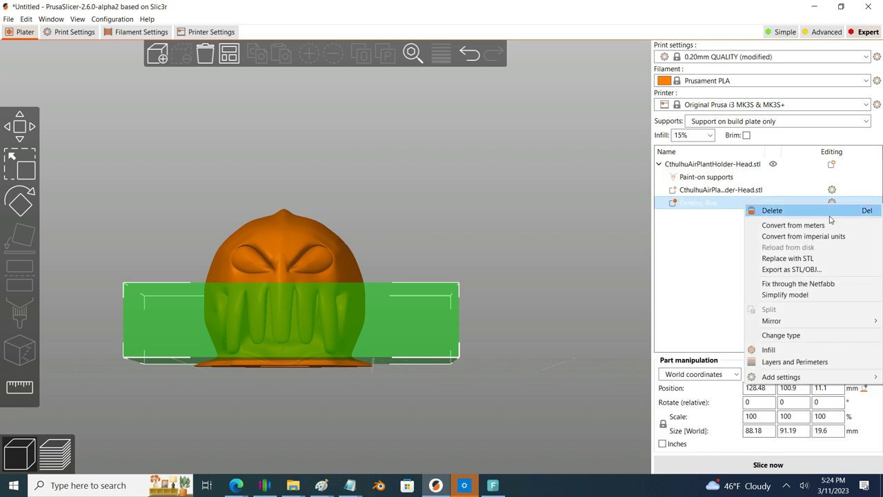
click(797, 362)
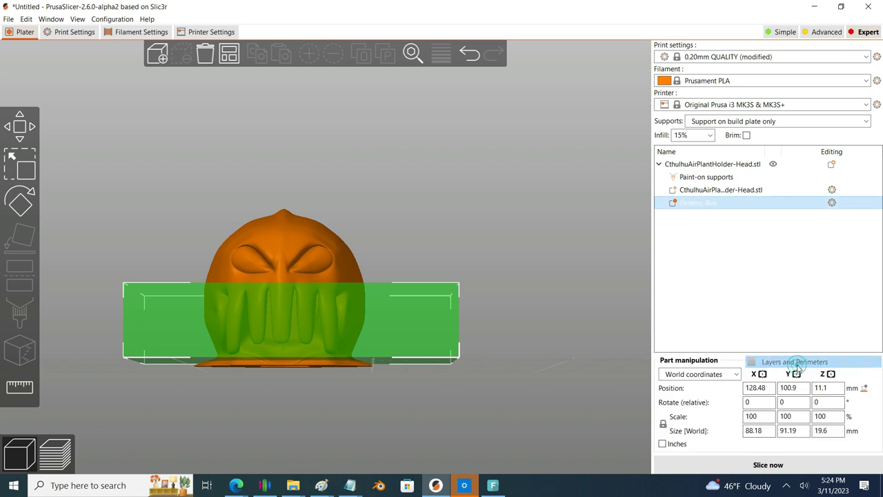
click(772, 425)
click(820, 420)
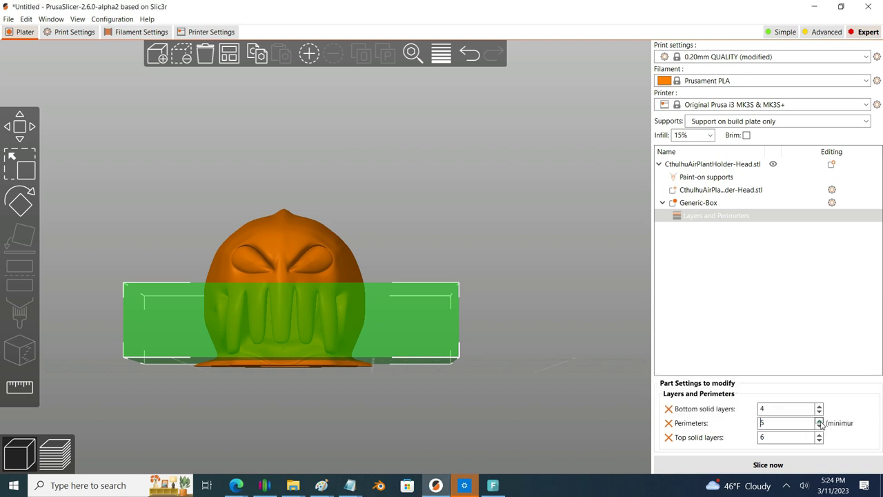
click(421, 193)
drag(504, 376, 63, 414)
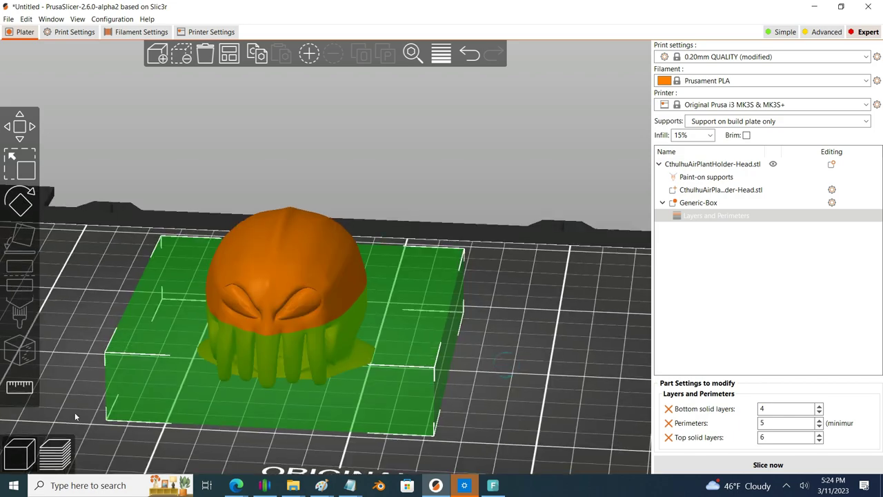
Step: Slice the head and view the preview from the first layer up to about 1 mm
click(55, 453)
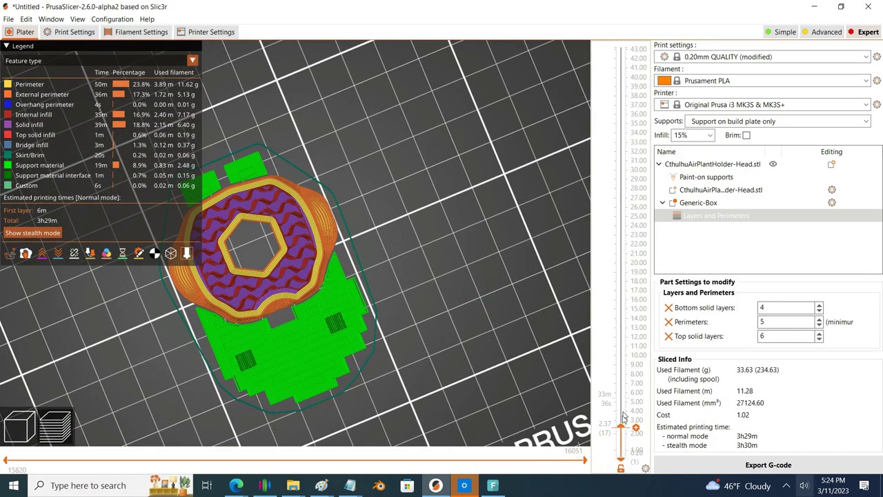
drag(620, 433, 622, 469)
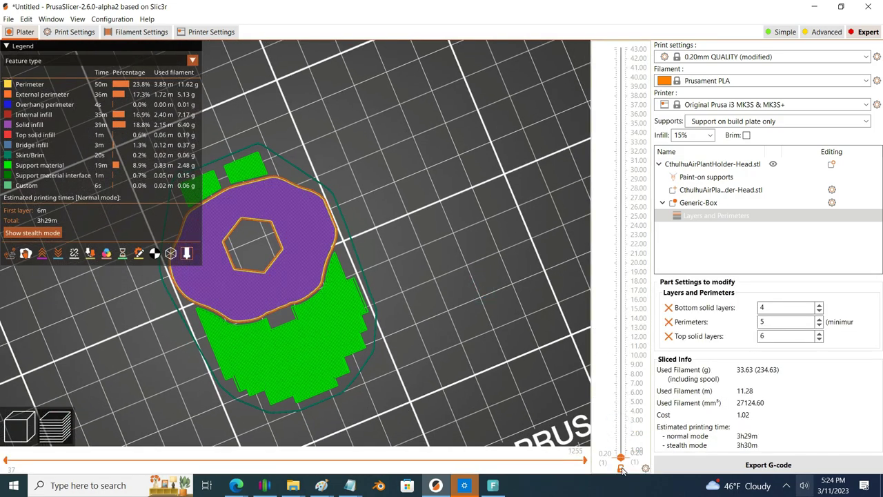
scroll(359, 260, up, 5)
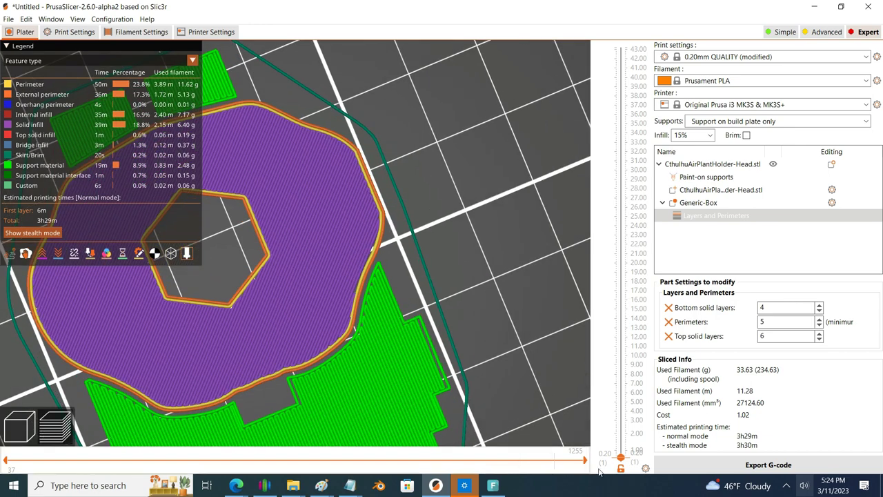
drag(621, 457, 618, 446)
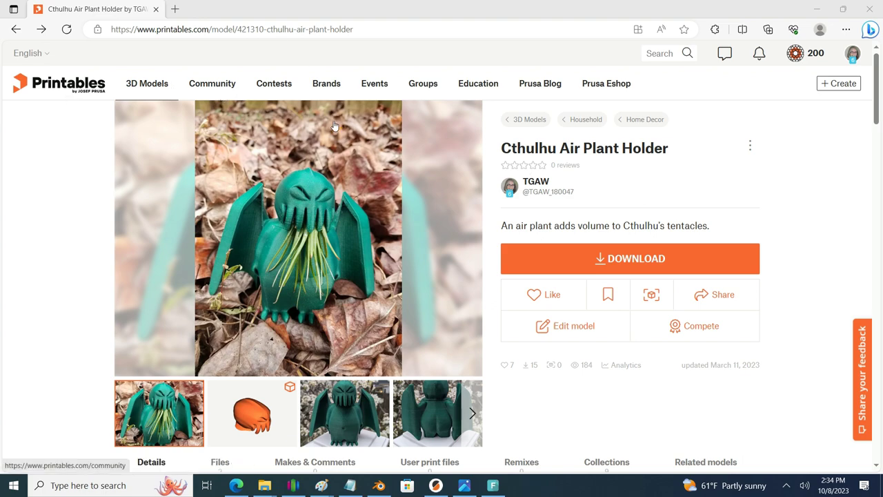
Step: Scroll the Printables page through Description and Printing Tips to the tentacle-supports image
scroll(508, 181, down, 5)
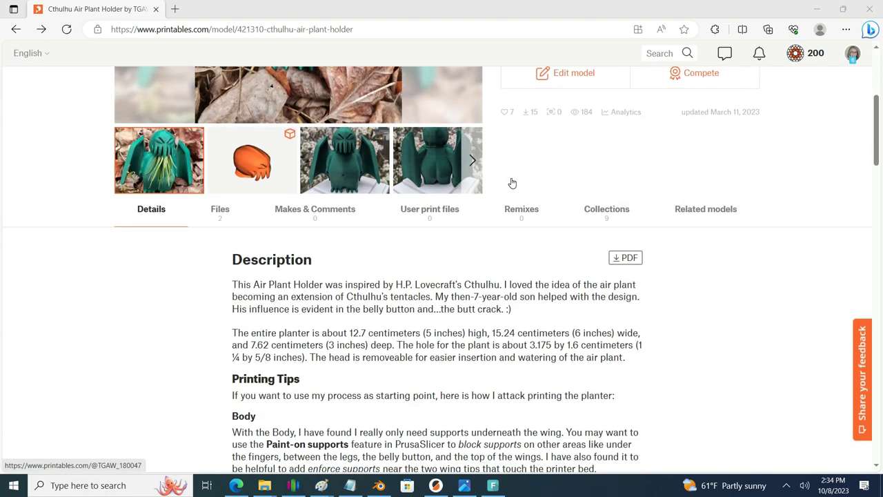
scroll(511, 181, down, 5)
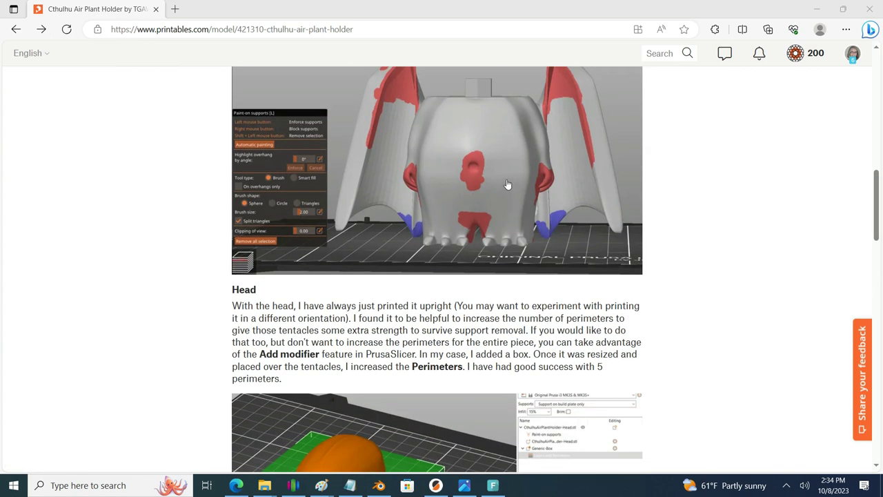
scroll(507, 184, down, 3)
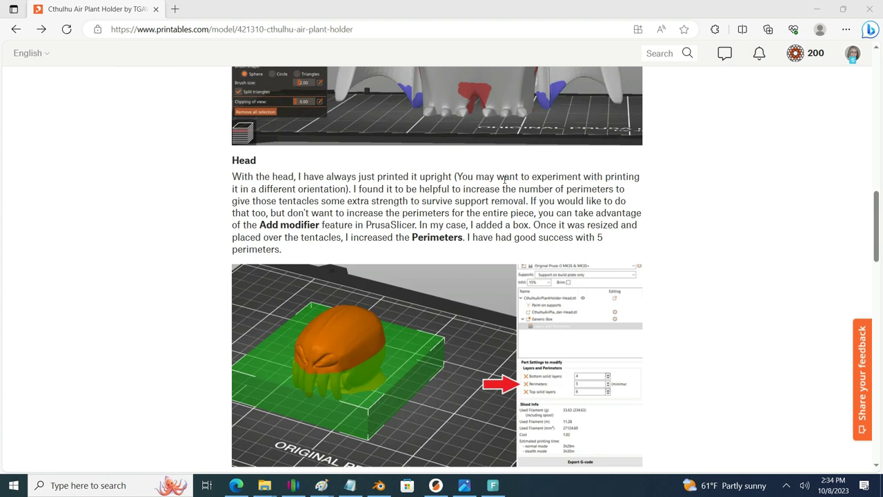
scroll(505, 179, down, 1)
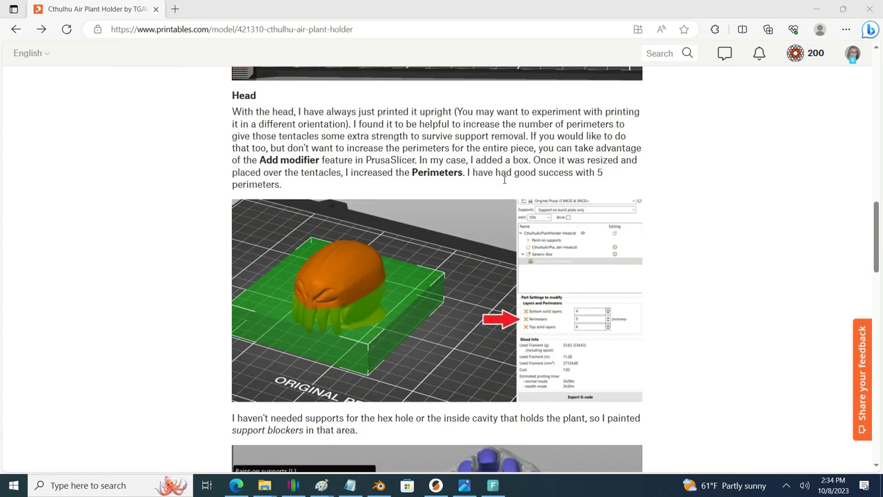
scroll(505, 179, down, 4)
scroll(503, 183, down, 1)
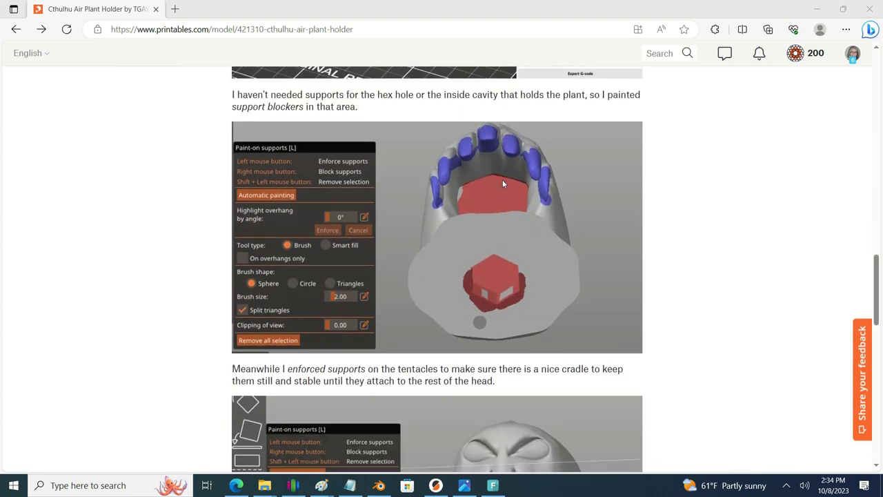
scroll(503, 183, down, 4)
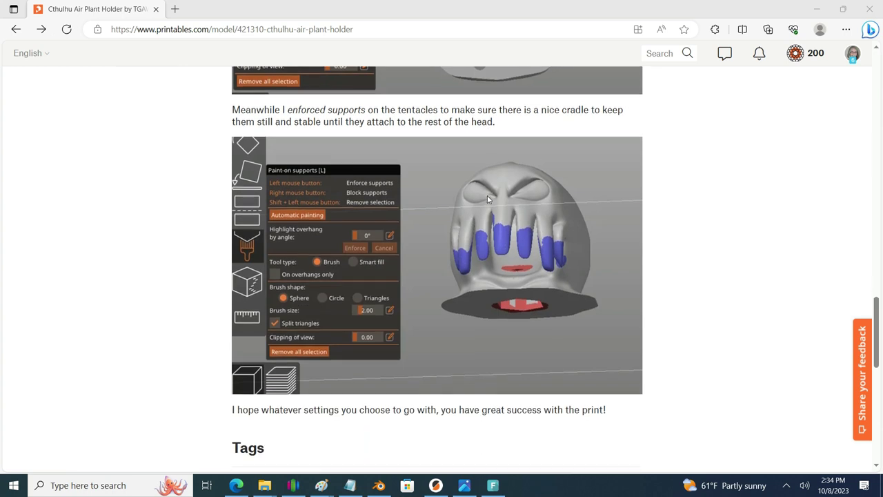